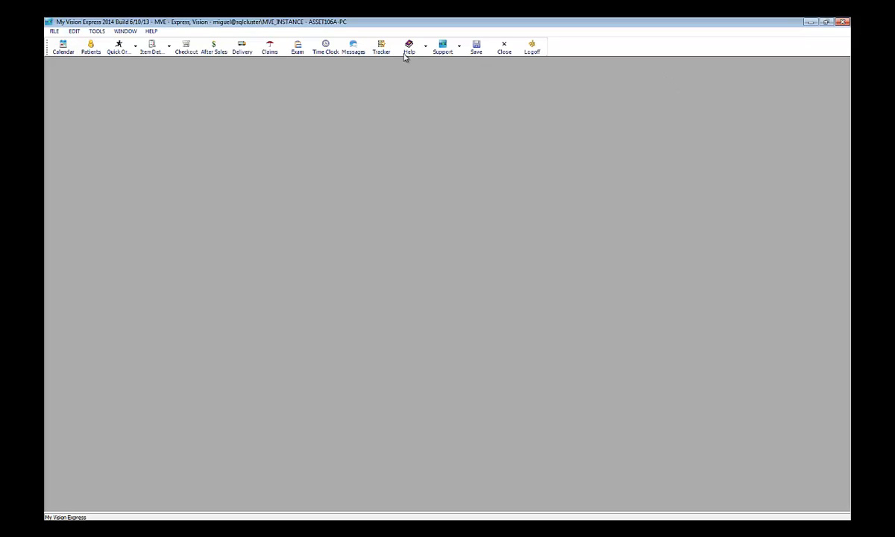
Step: Accept the optician employee's CLOD credentials in the employee setup and save the record
left_click(54, 32)
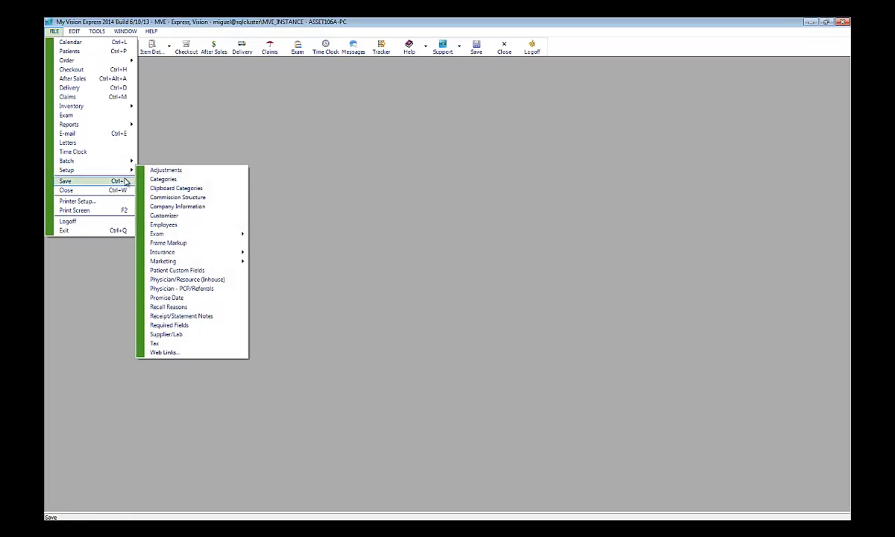
left_click(164, 224)
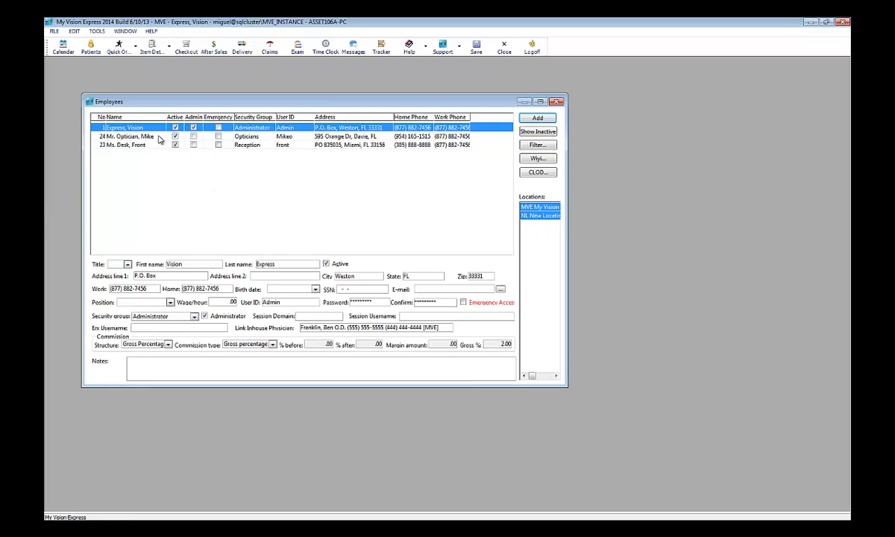
left_click(153, 136)
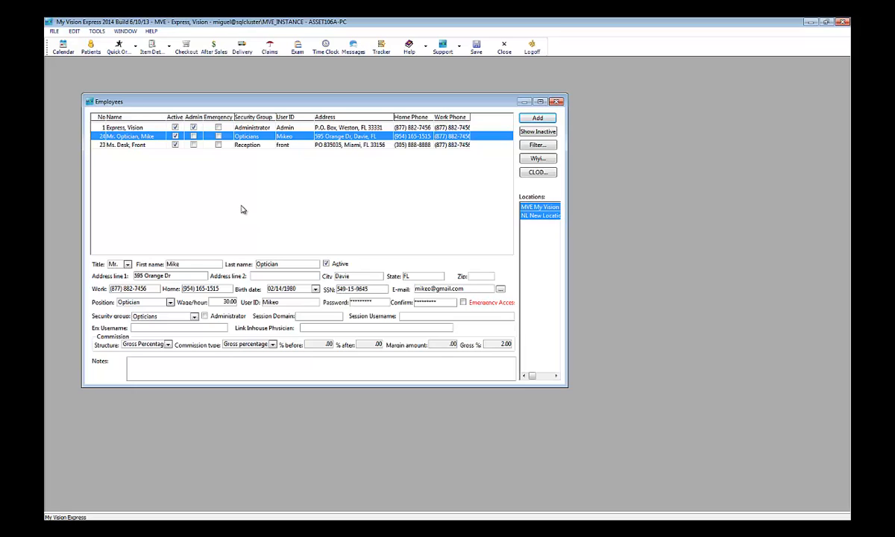
left_click(540, 172)
left_click_drag(541, 173, 533, 179)
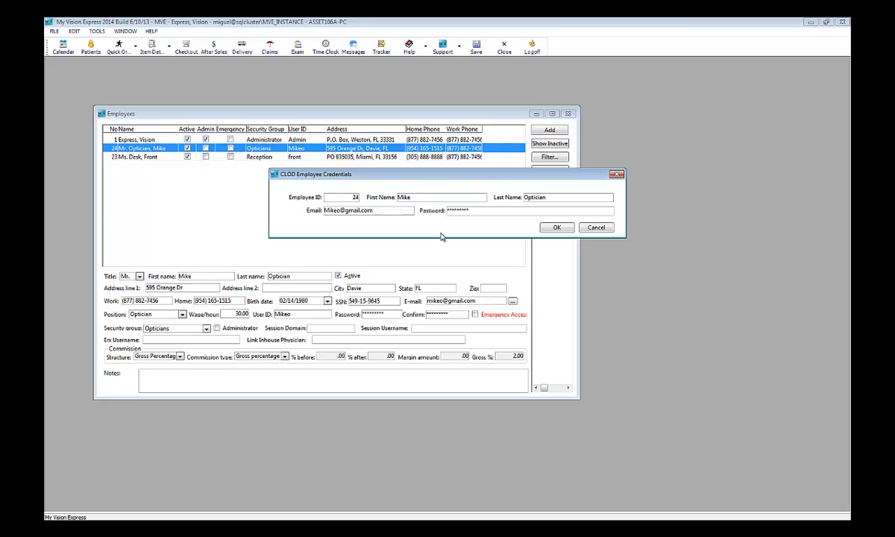
left_click(556, 225)
left_click(479, 52)
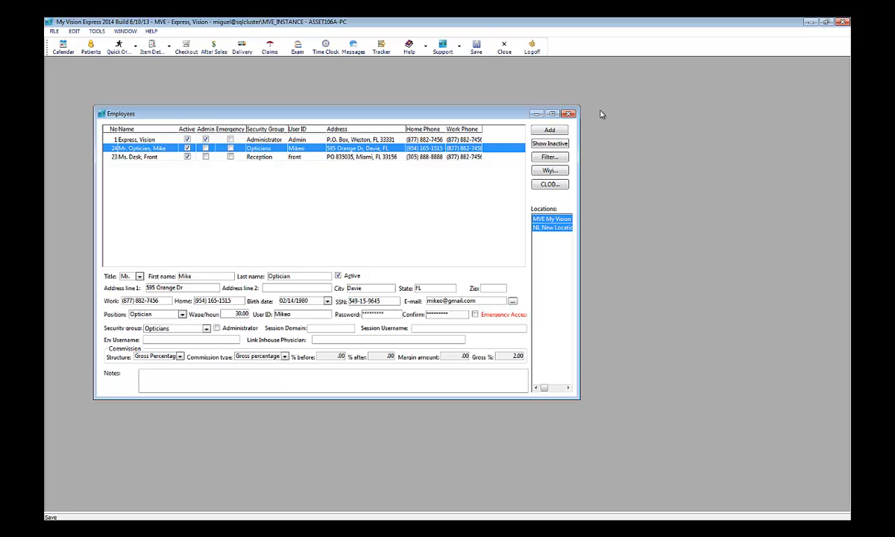
left_click(571, 115)
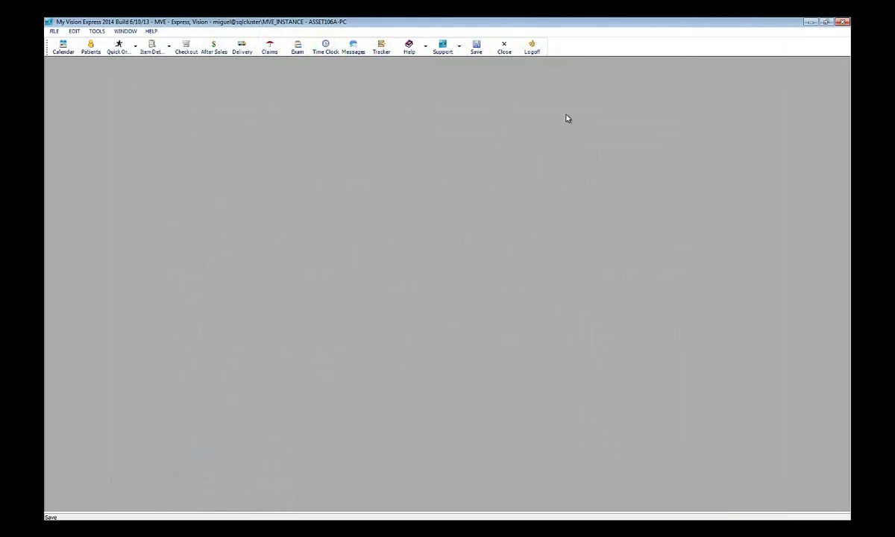
Step: Import the CLOD suppliers into the Suppliers/Labs setup and select the imported Diversified Ophthalmics, Inc. entry
left_click(56, 31)
mouse_move(108, 170)
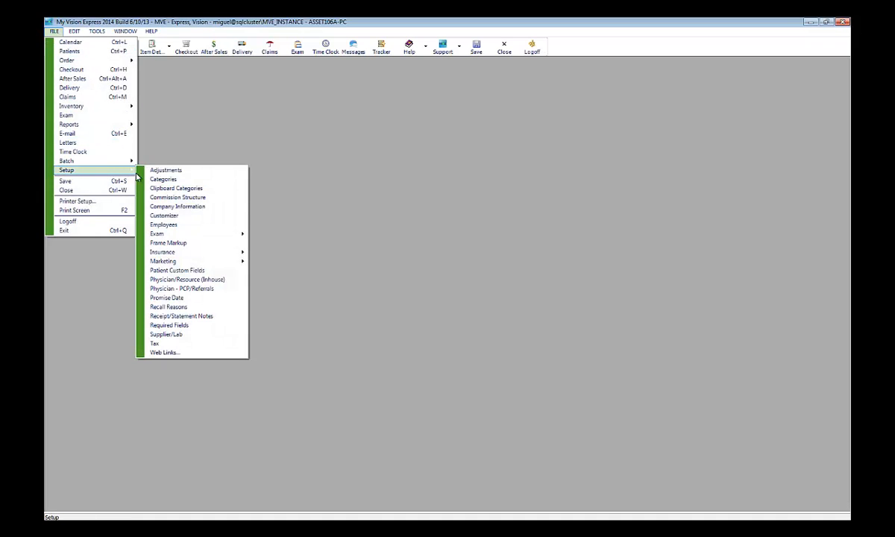
left_click(179, 334)
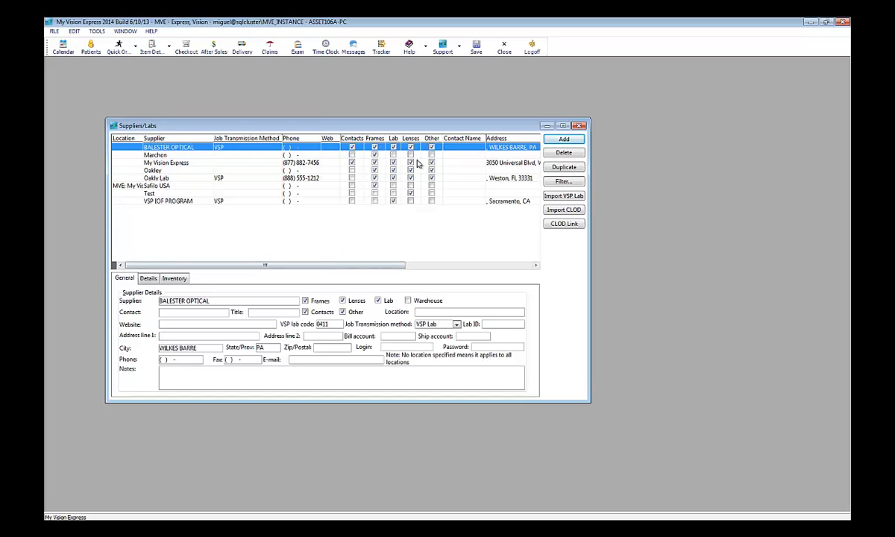
left_click(564, 211)
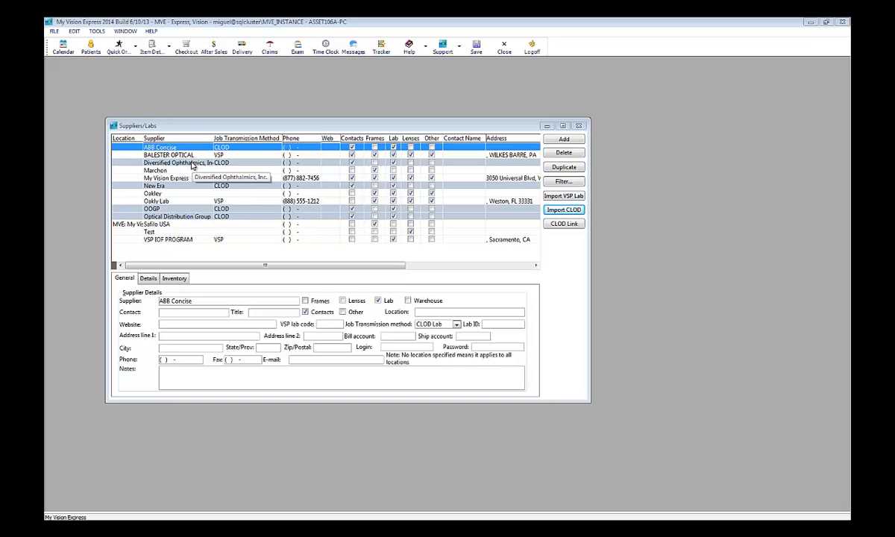
left_click(224, 164)
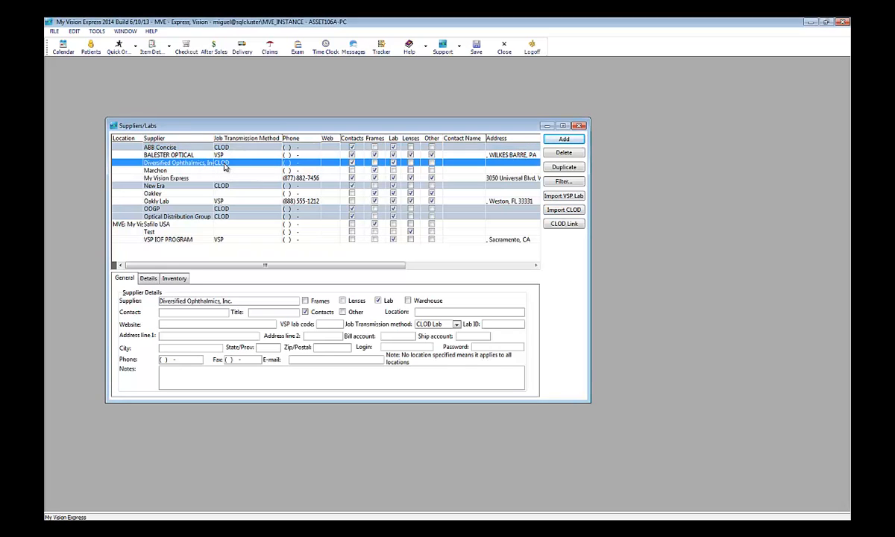
Step: For ABB Concise, map FedEx Standard to Standard, UPS Overnight to Next day and Ground to Ground as CLOD shipping methods, and save
left_click(170, 148)
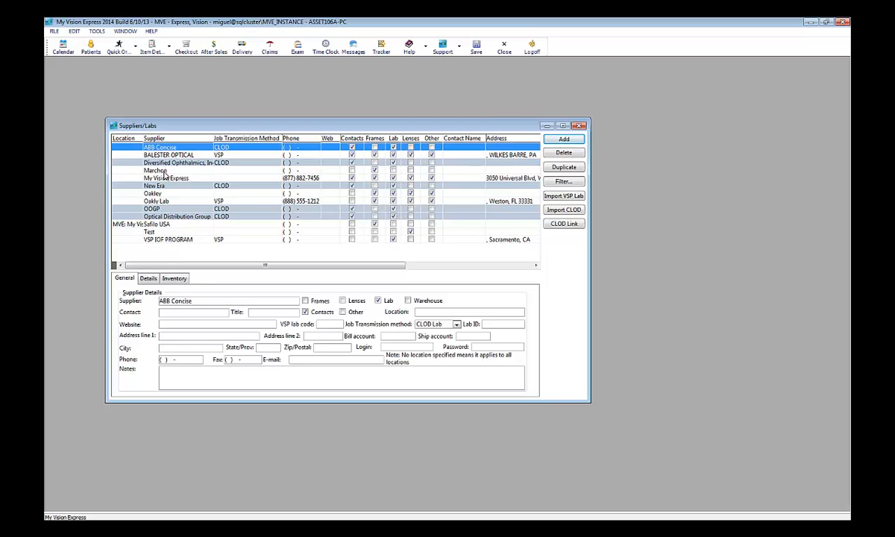
left_click(149, 279)
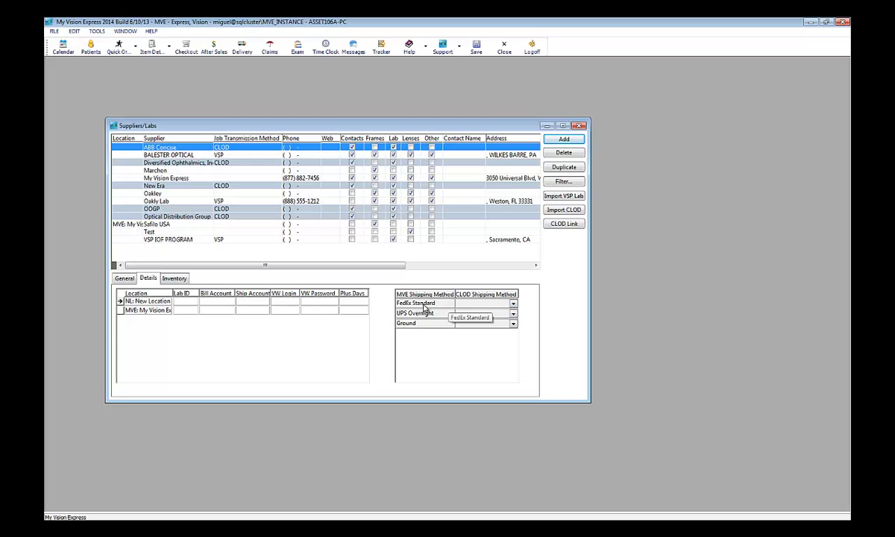
left_click(513, 306)
left_click(481, 336)
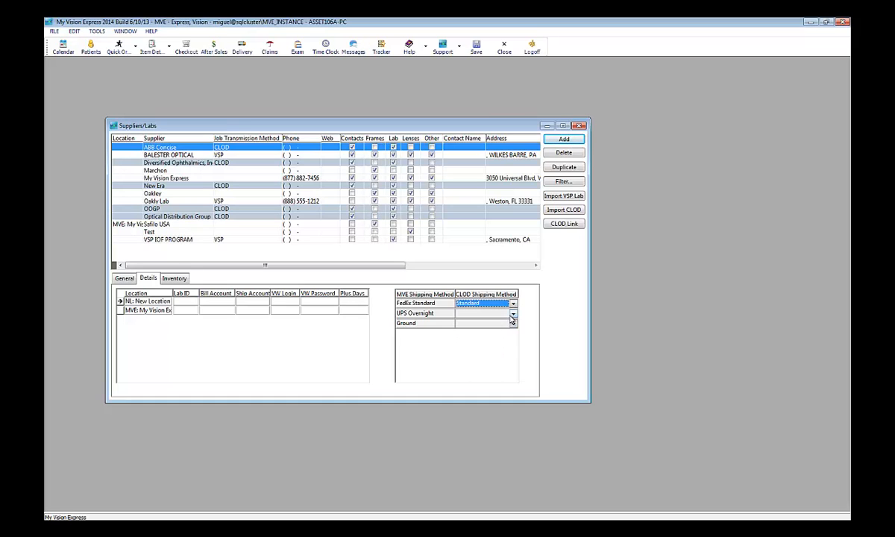
left_click(512, 315)
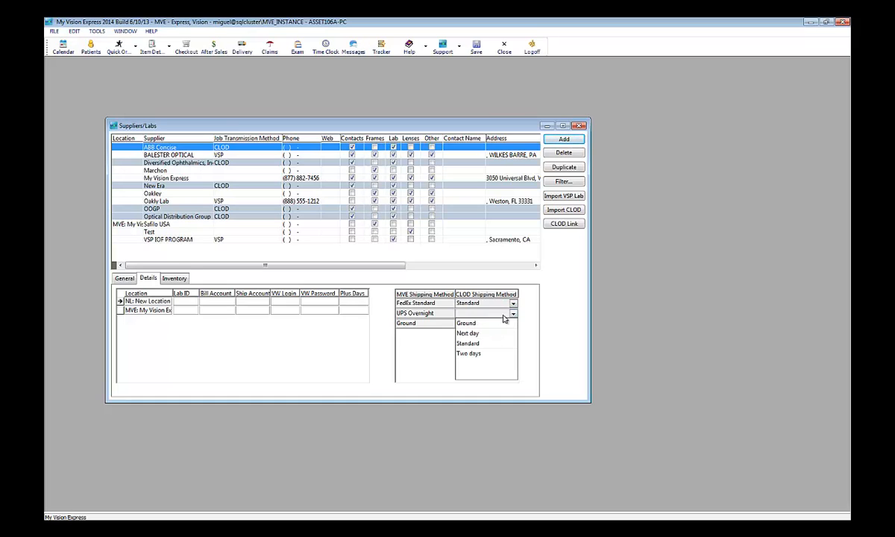
left_click(470, 335)
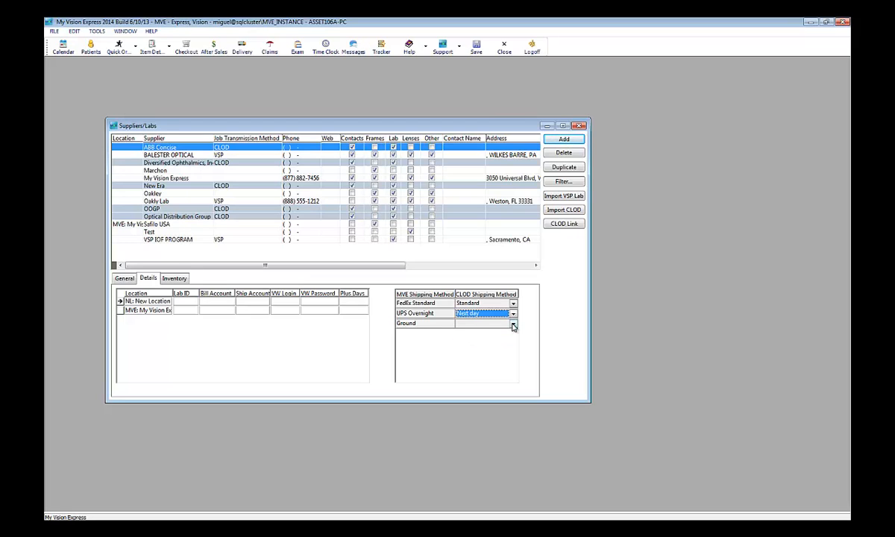
left_click(512, 326)
left_click(472, 335)
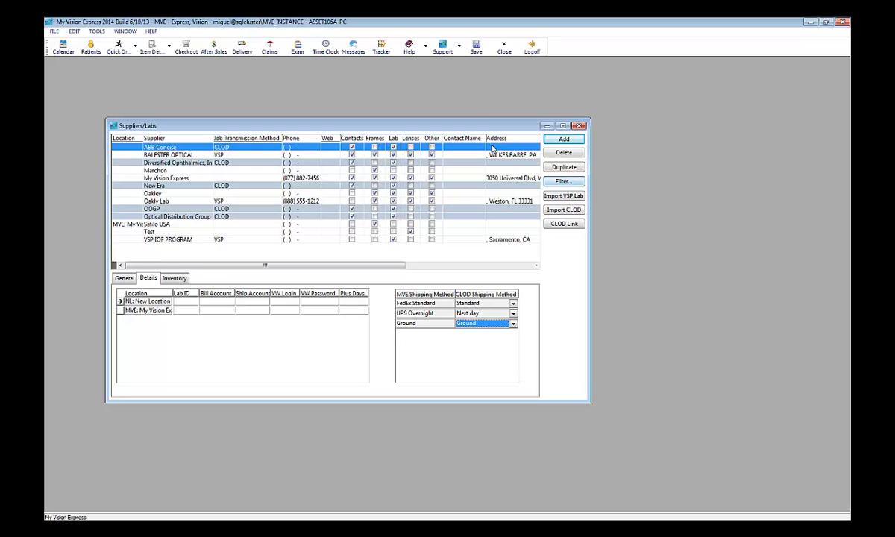
left_click(479, 53)
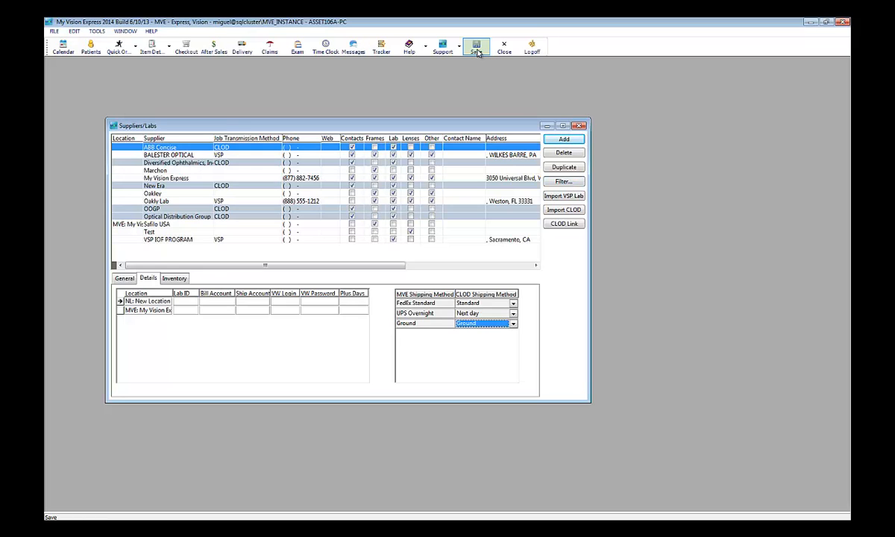
Step: Assign the Cooper Vision, Coopervision and Vistakon contact inventory to ABB Concise and save the supplier
left_click(175, 279)
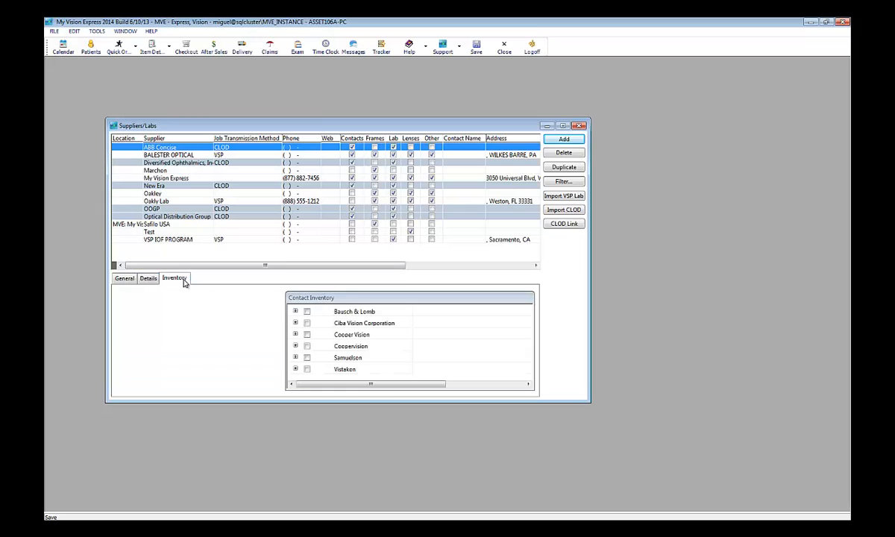
left_click(306, 334)
left_click(306, 347)
left_click(307, 369)
left_click(479, 50)
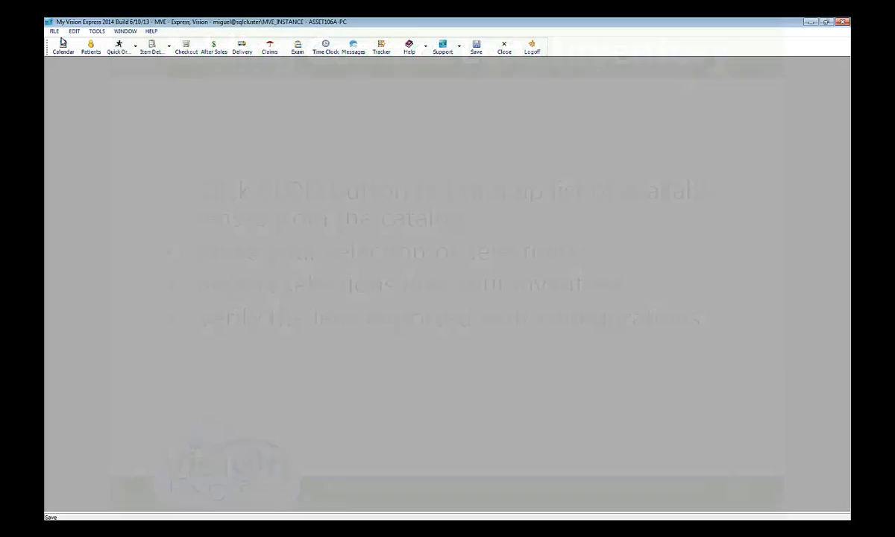
Step: Open the Contact Lens On Demand import catalog from the contact lens inventory listing
left_click(54, 30)
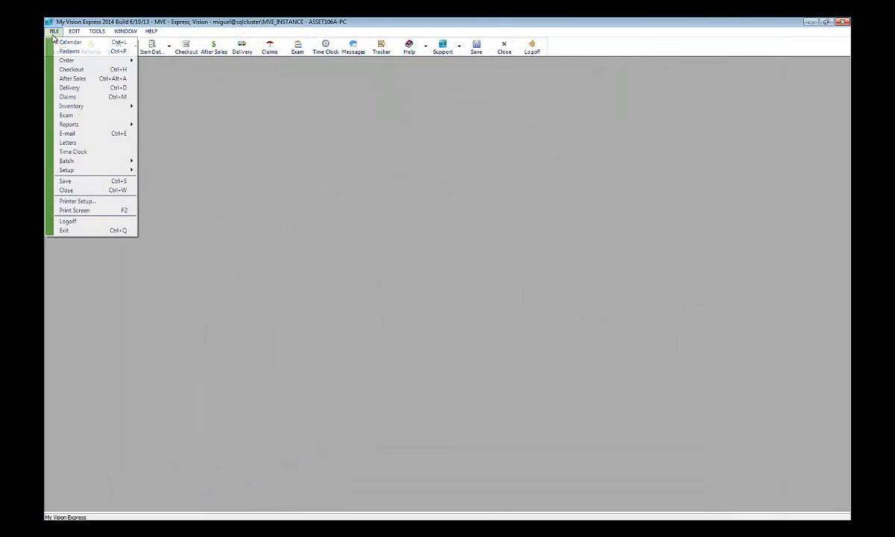
mouse_move(95, 109)
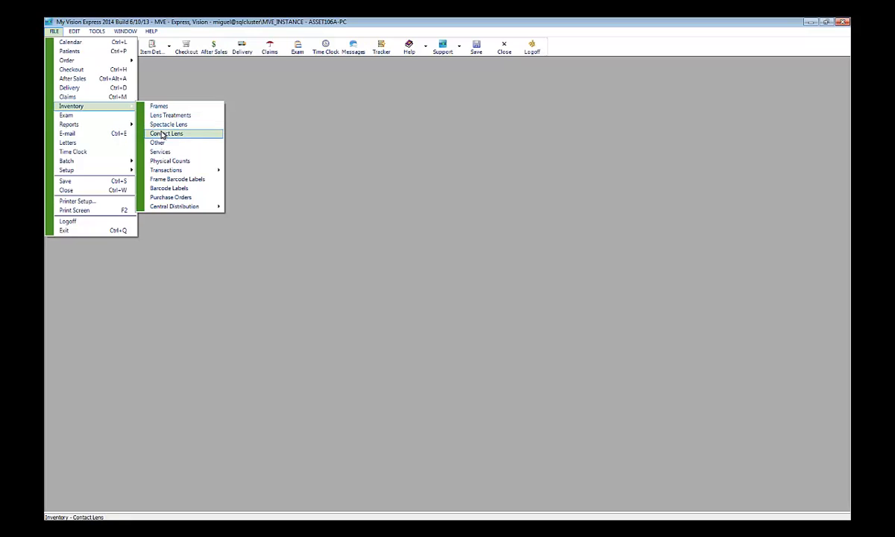
left_click(161, 133)
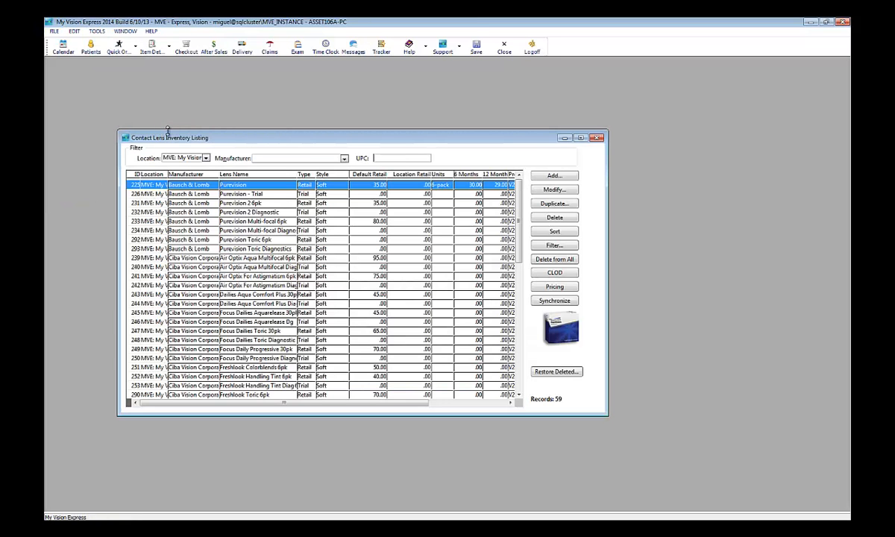
left_click(556, 273)
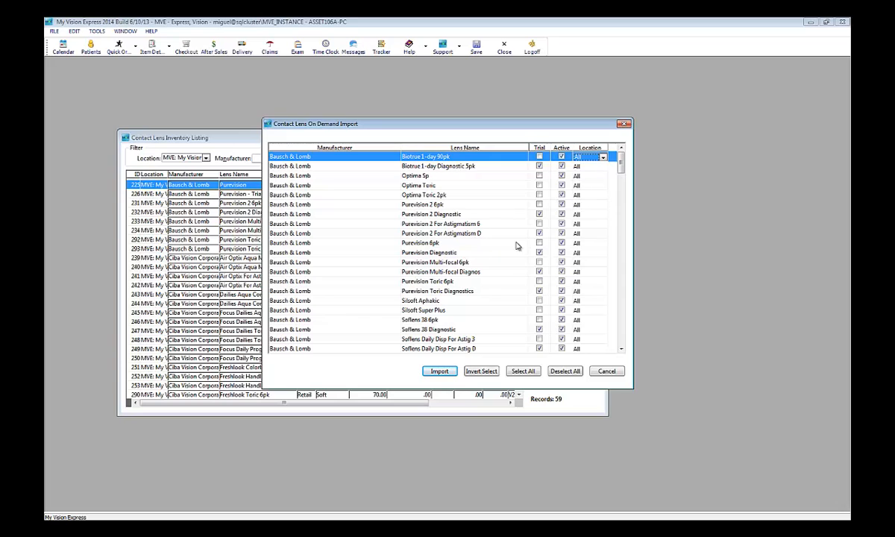
Step: Import the Hydrogel Vision Corporation Icuity H20 12pk lens from the catalog into the inventory
left_click(623, 327)
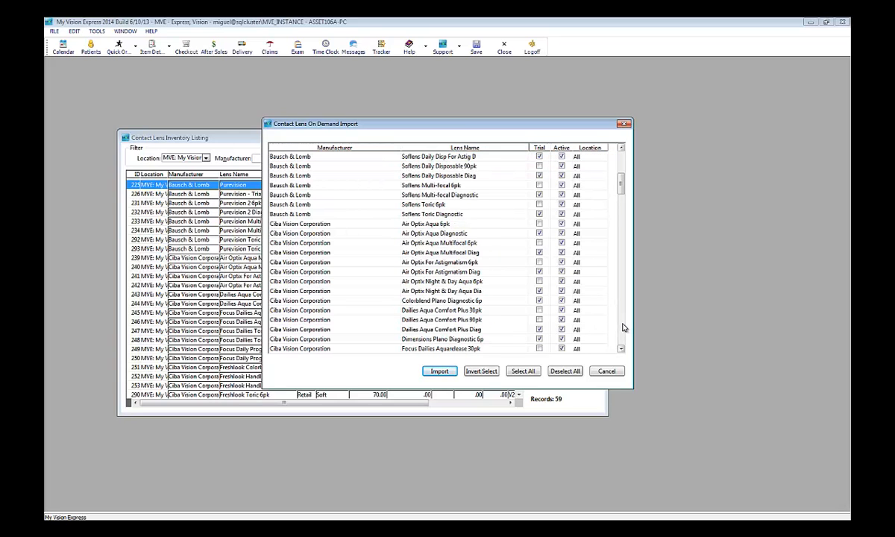
left_click(623, 327)
left_click(624, 327)
left_click(623, 327)
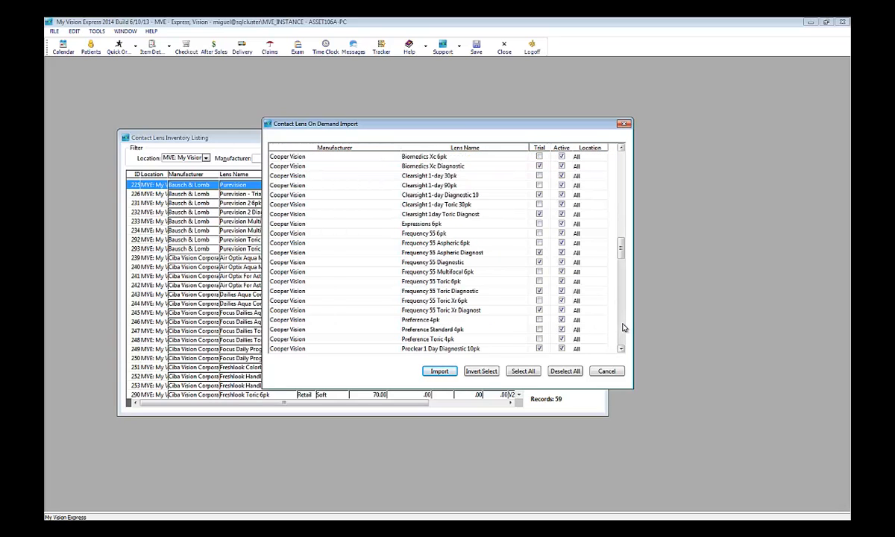
left_click(623, 327)
left_click(624, 327)
left_click(623, 327)
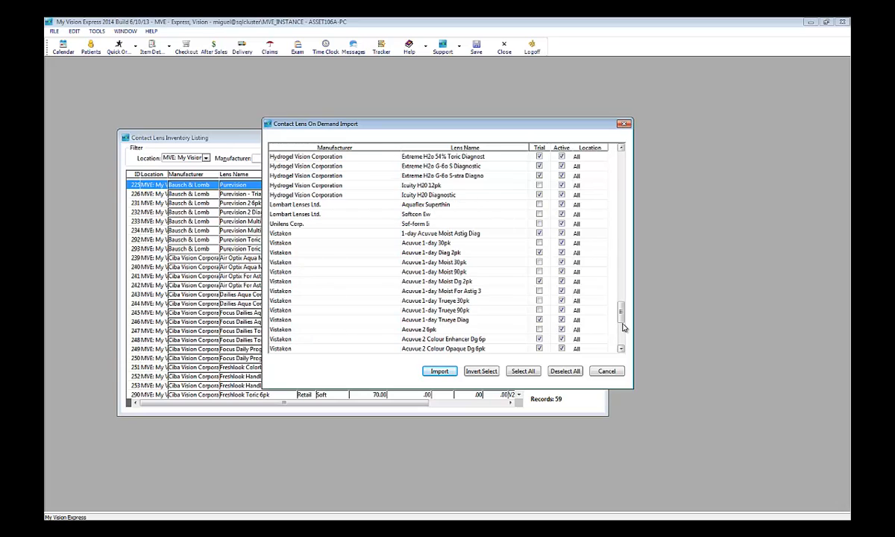
left_click(541, 187)
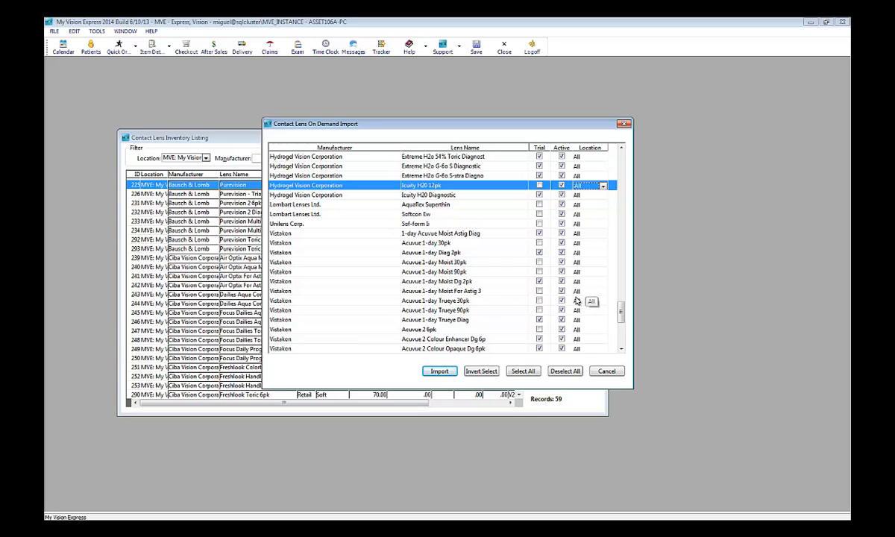
left_click(443, 372)
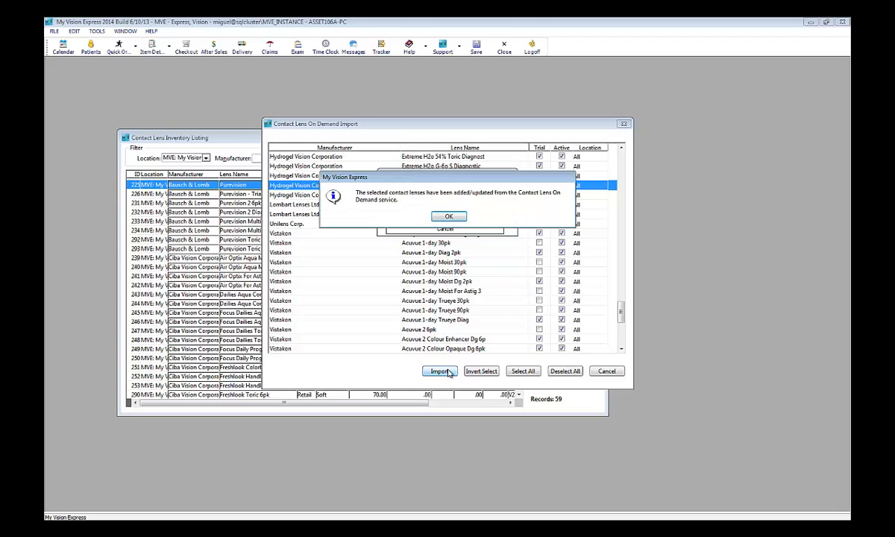
left_click(450, 216)
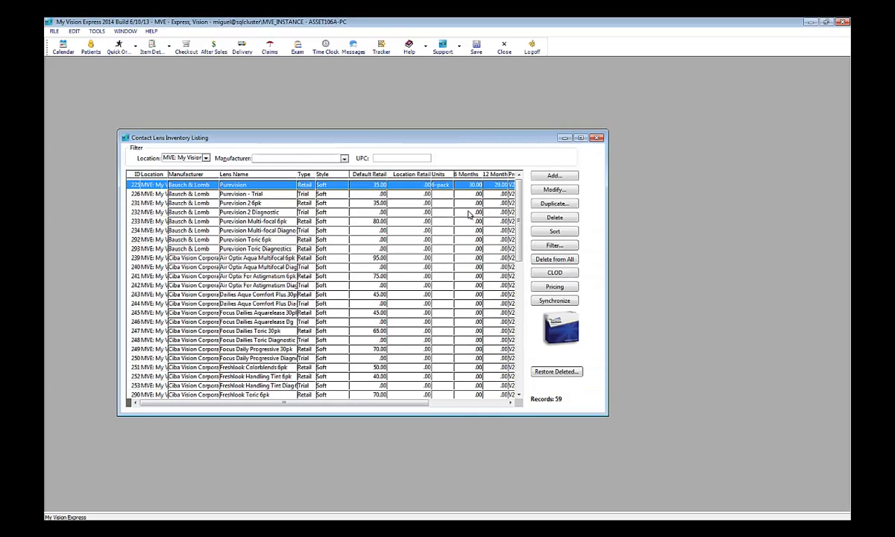
Step: Examine the configurations of the imported Icuity H20 12pk lens and close its record and the inventory listing
left_click_drag(519, 216, 515, 303)
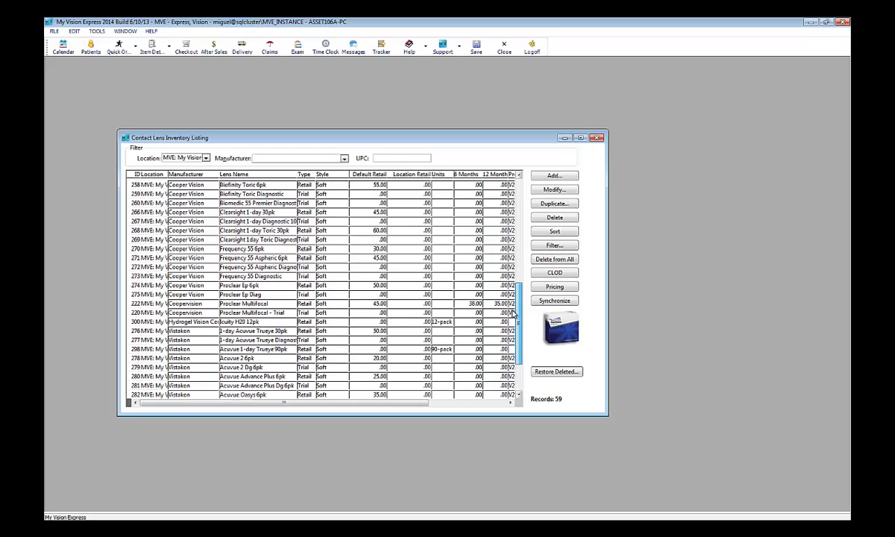
left_click(275, 324)
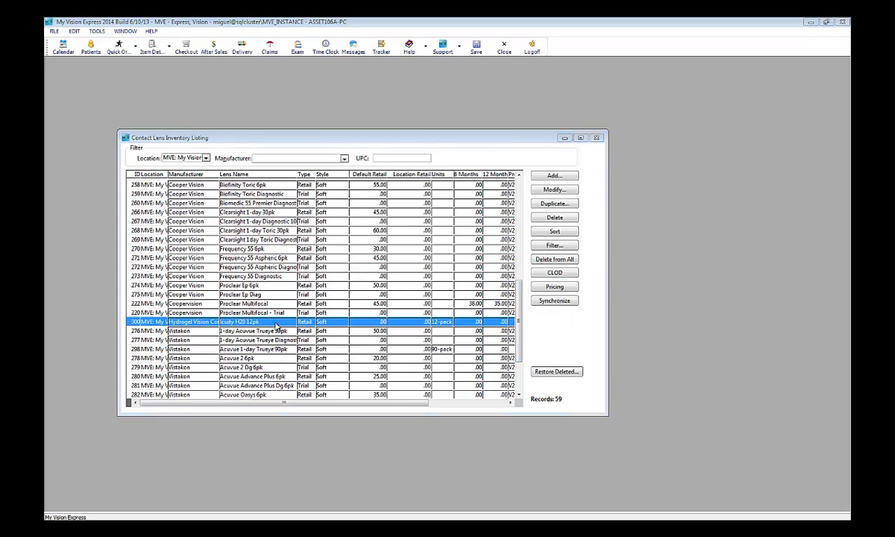
double_click(275, 324)
left_click(282, 271)
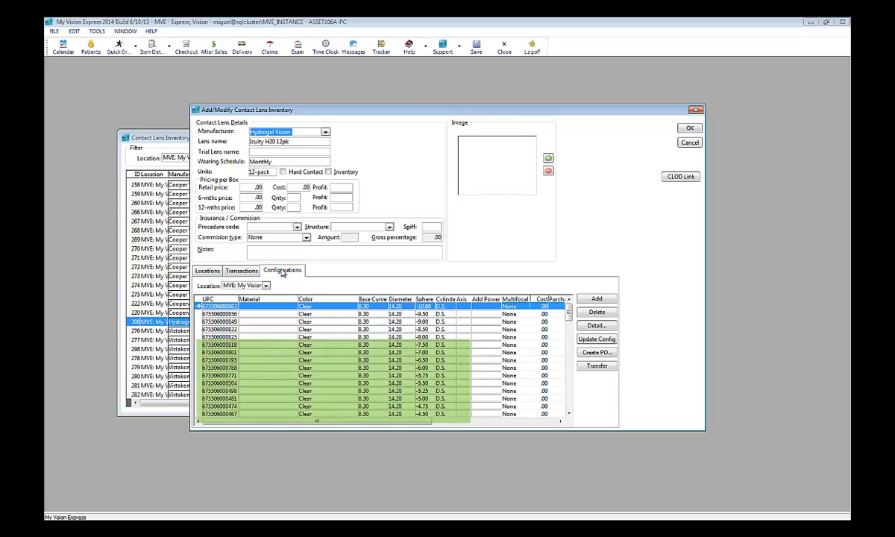
left_click(570, 396)
left_click(569, 398)
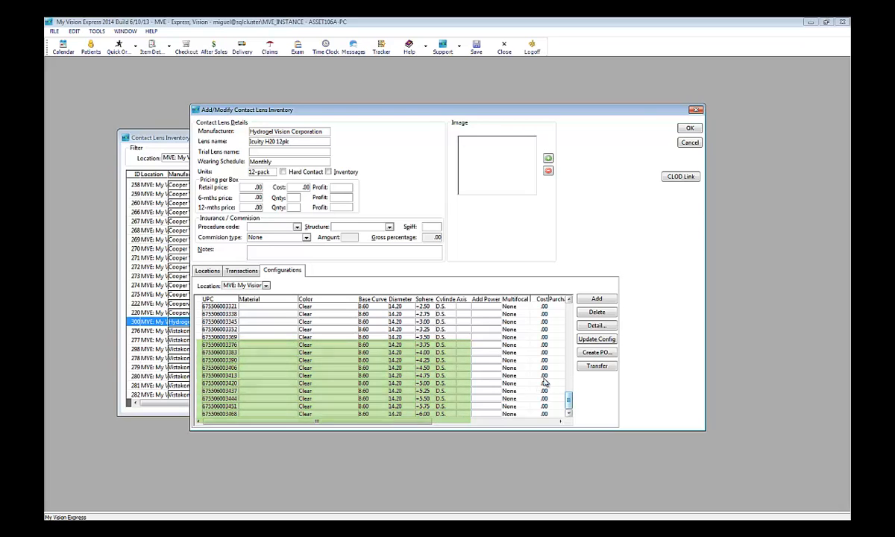
left_click(691, 129)
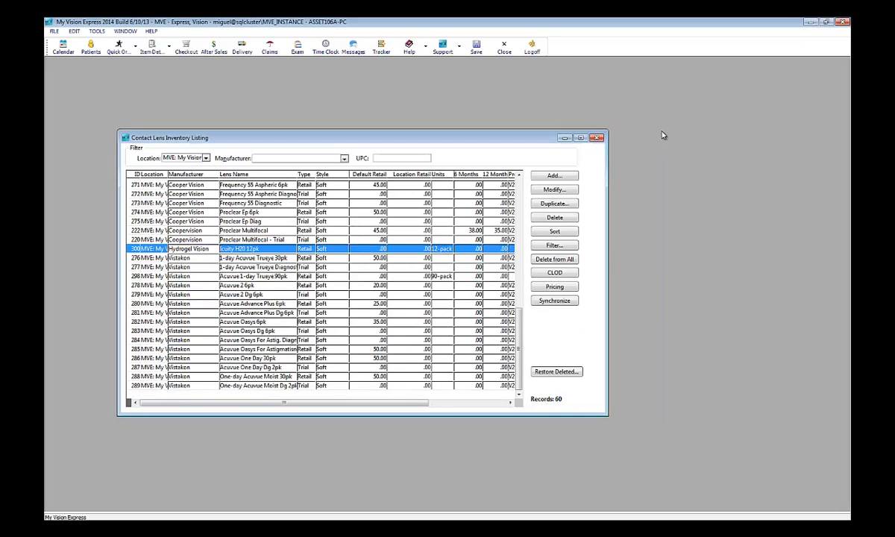
left_click(599, 139)
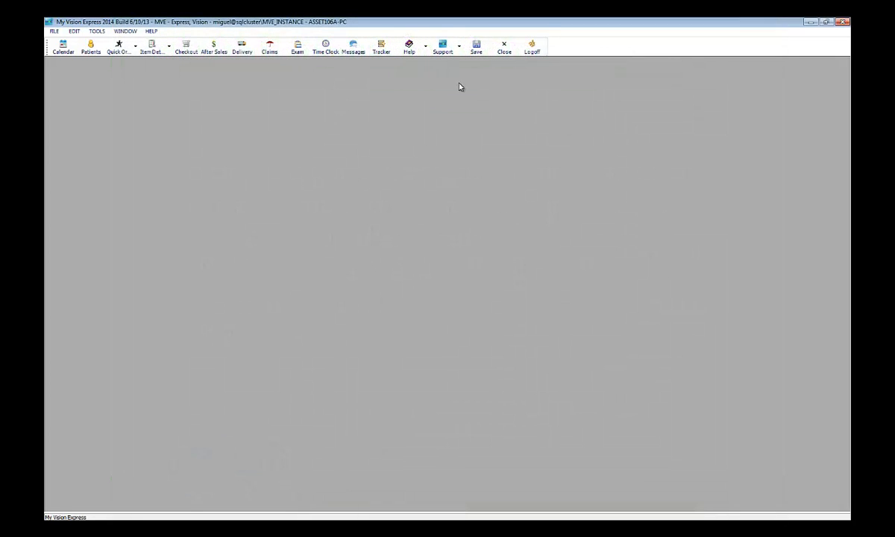
Step: Start a new quick order and change its type to Soft Contact Lens, accepting that existing order information is cleared
left_click(118, 47)
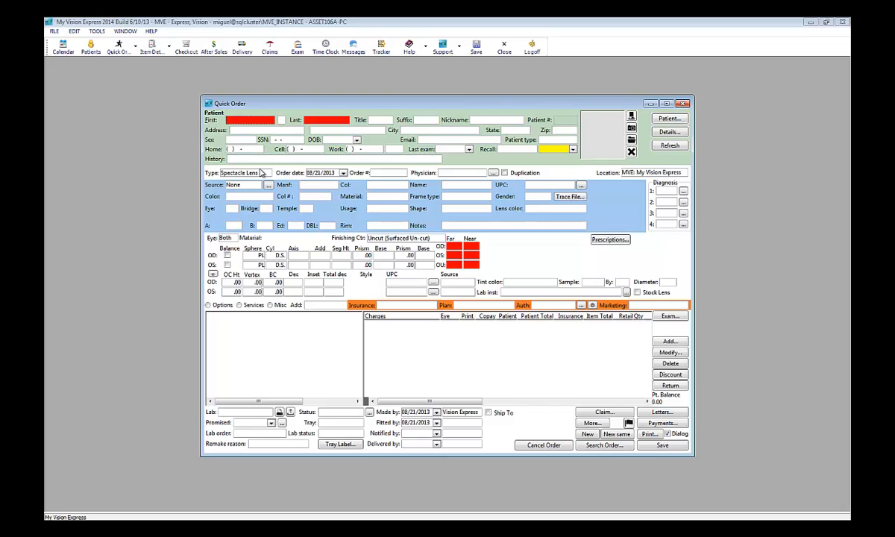
left_click(260, 174)
left_click(246, 206)
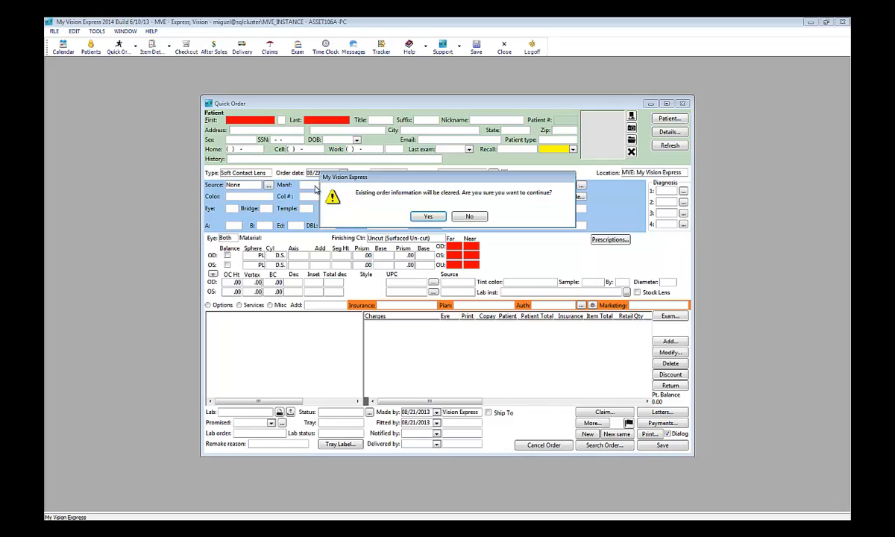
left_click(428, 217)
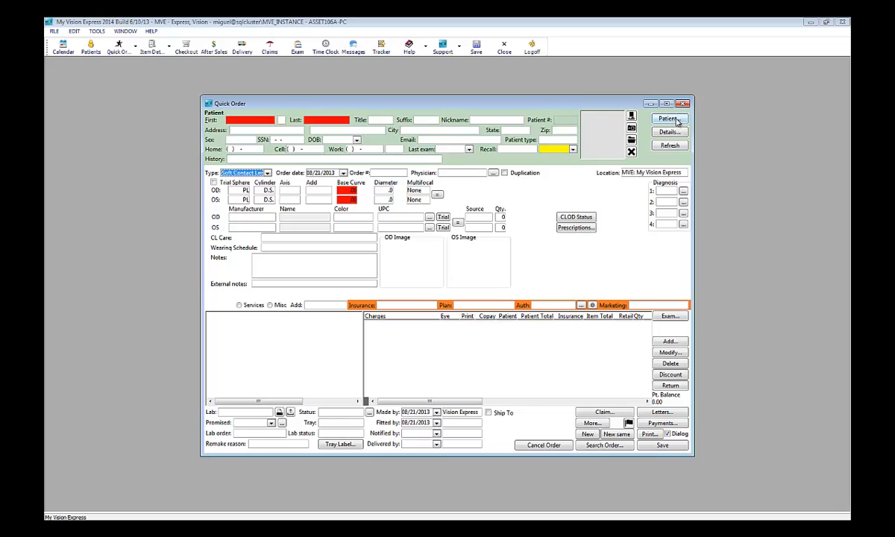
Step: Search for the patient by last name and load the matching patient into the soft contact lens order
left_click(669, 118)
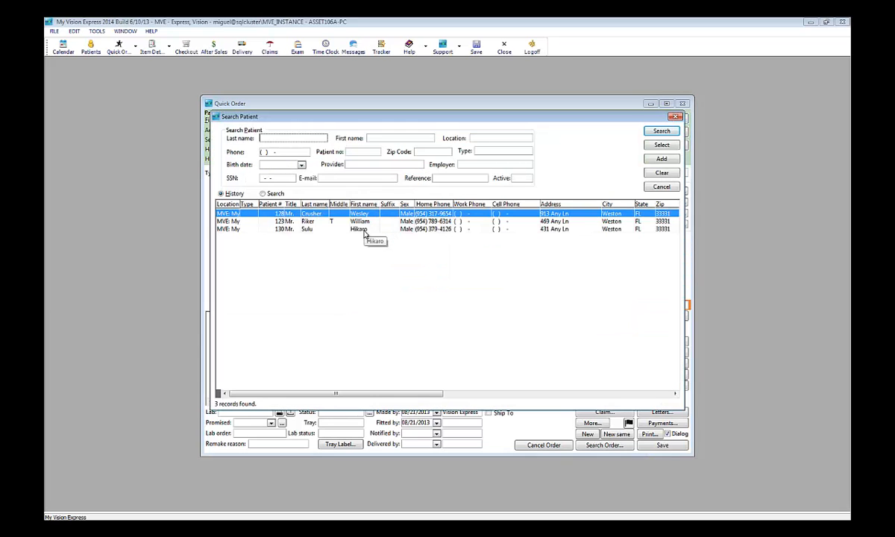
type("Kirk")
key("Return")
double_click(299, 215)
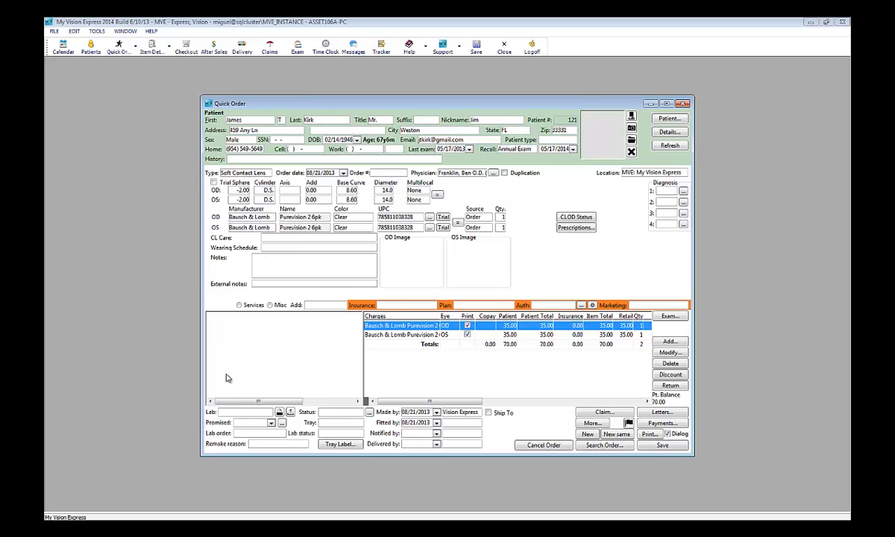
Step: Set the lab of the contact lens order to ABB Concise
left_click(237, 412)
left_click(267, 413)
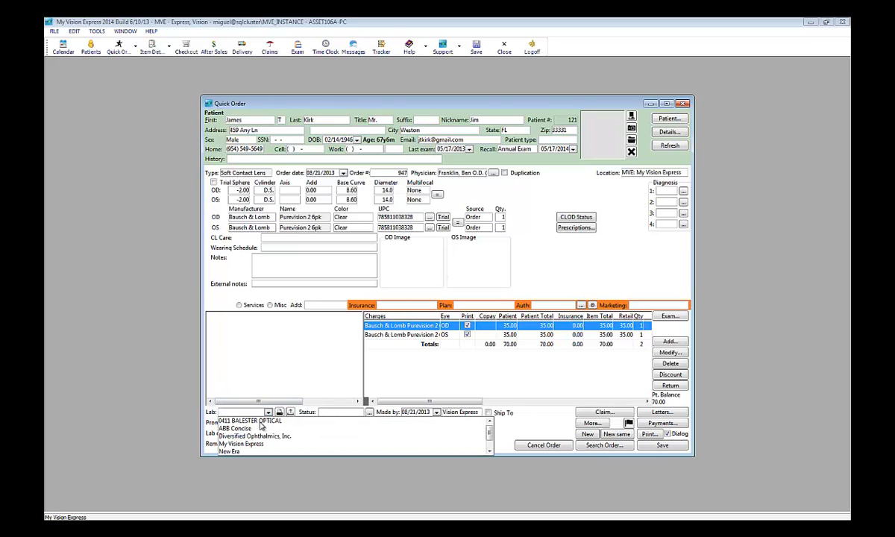
left_click(253, 428)
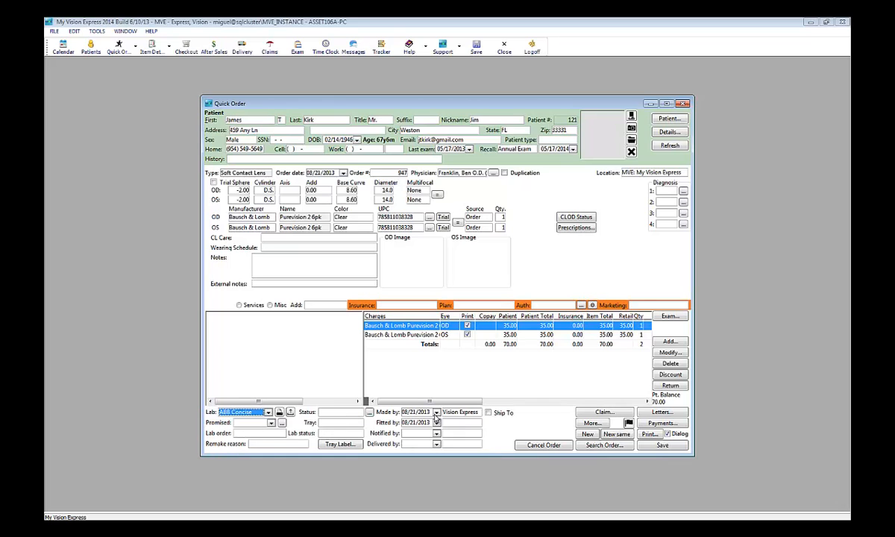
Step: Check the order's ship-to options without changing them and submit the order electronically to the lab
left_click(497, 415)
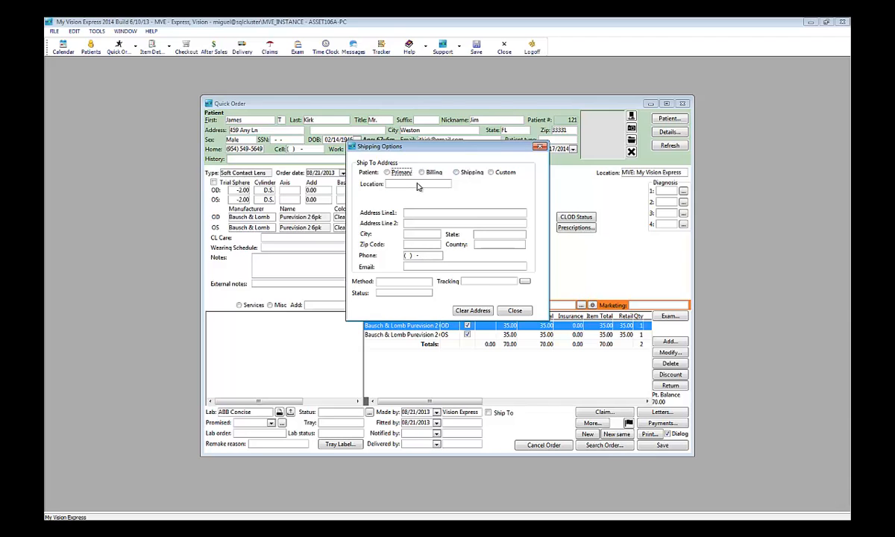
left_click(515, 310)
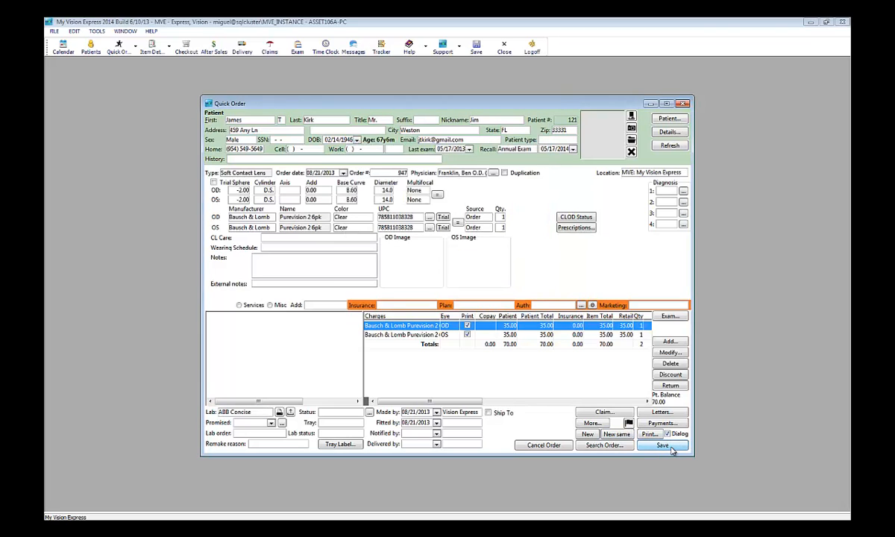
left_click(290, 412)
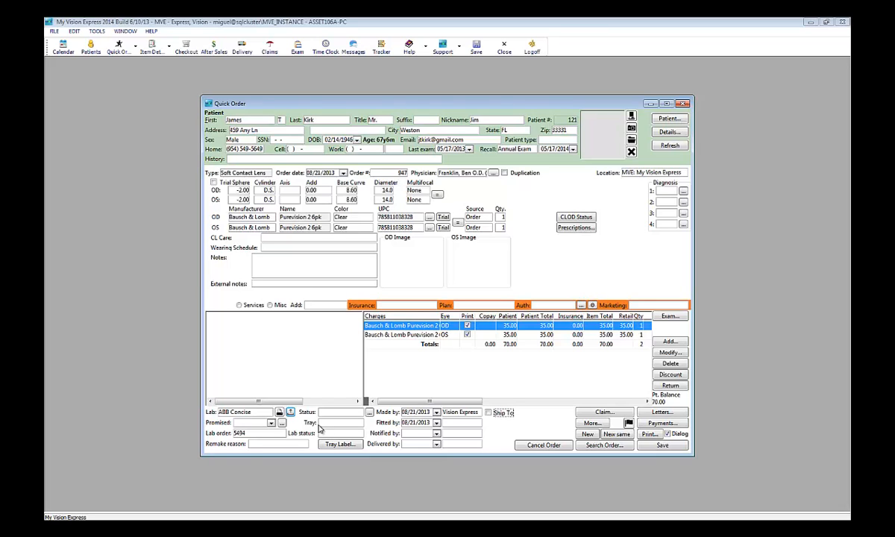
Step: Examine the outgoing purchase request and the incoming CLOD response in the order's interface audit log
left_click(591, 423)
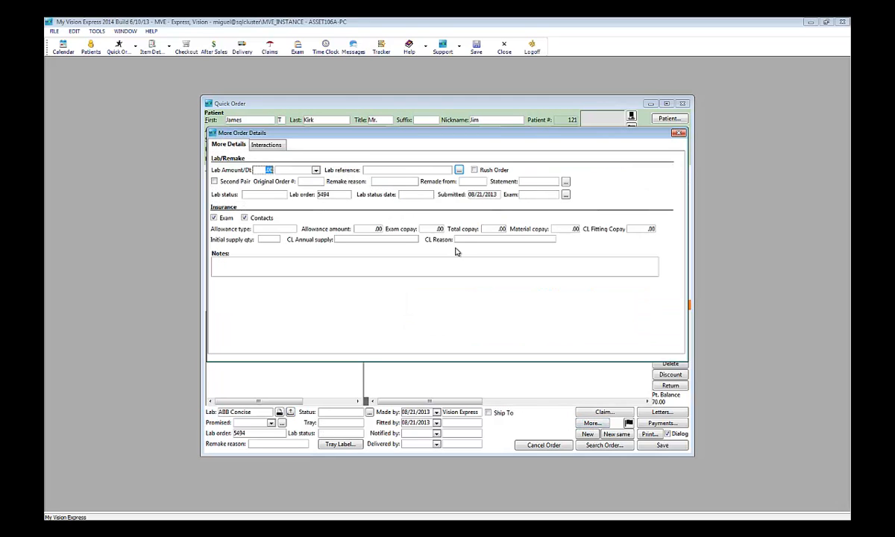
left_click(459, 171)
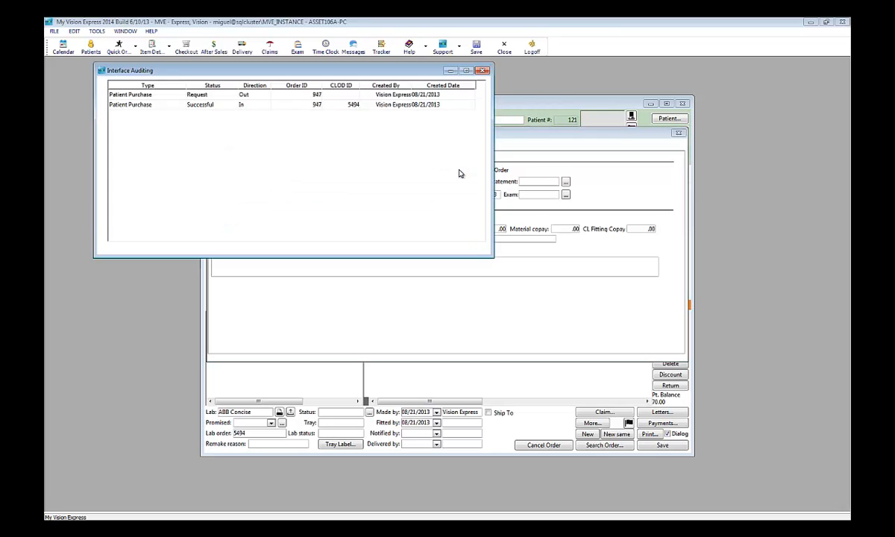
double_click(158, 95)
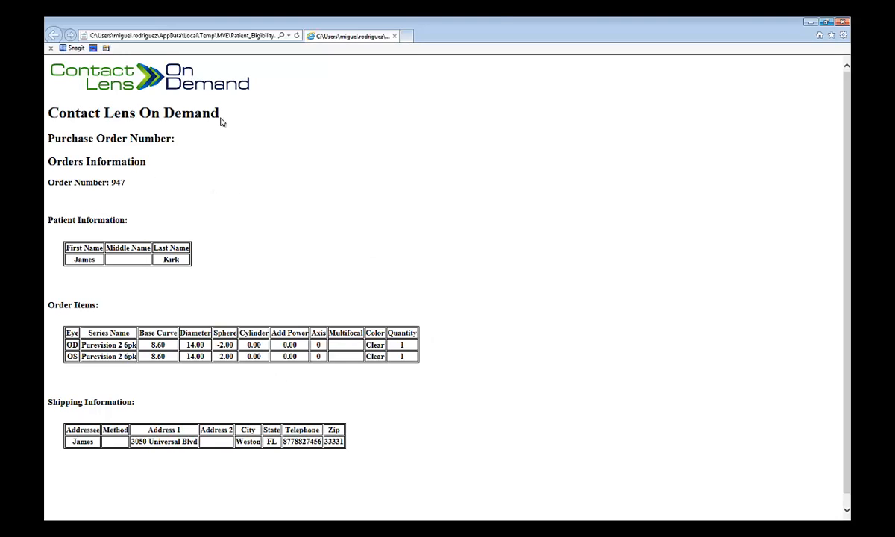
left_click(842, 21)
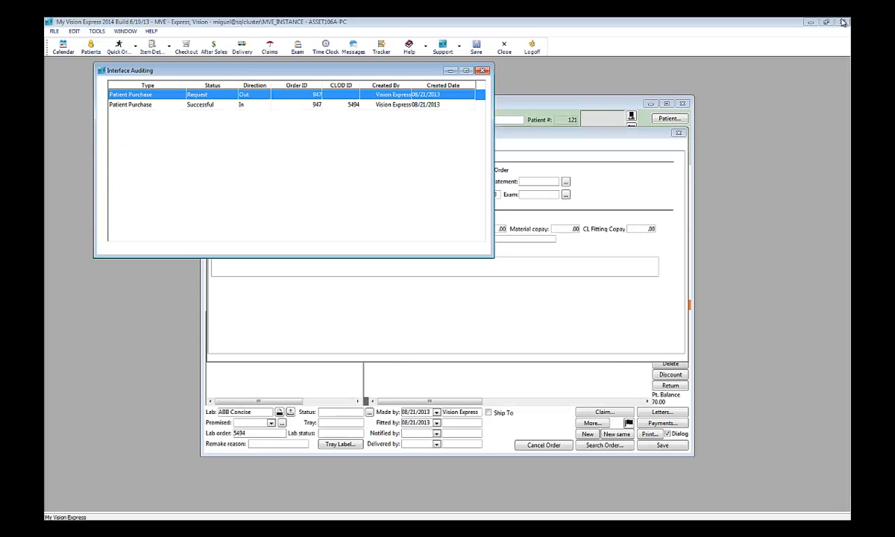
double_click(179, 105)
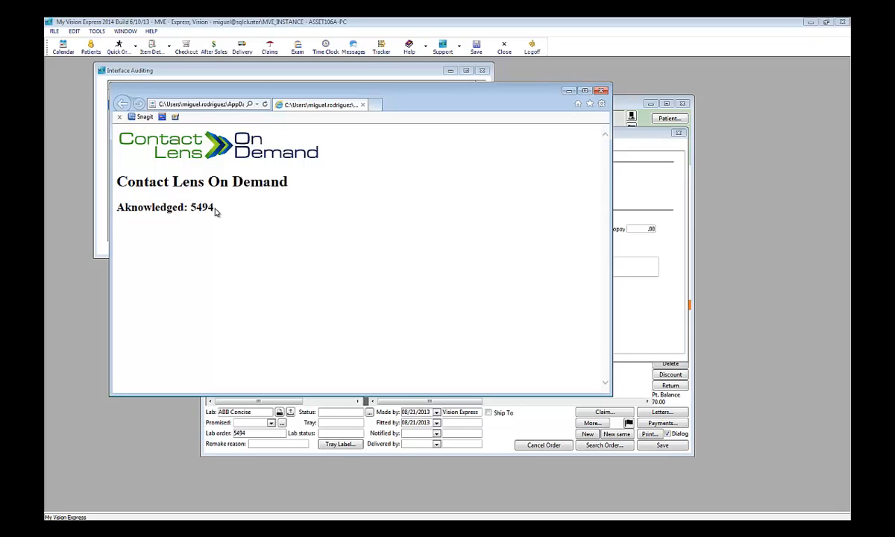
left_click(600, 91)
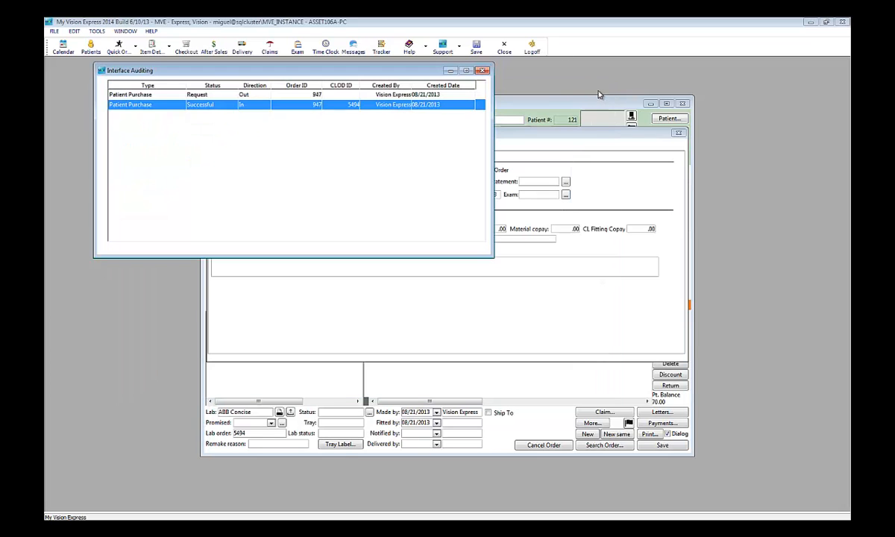
left_click(482, 71)
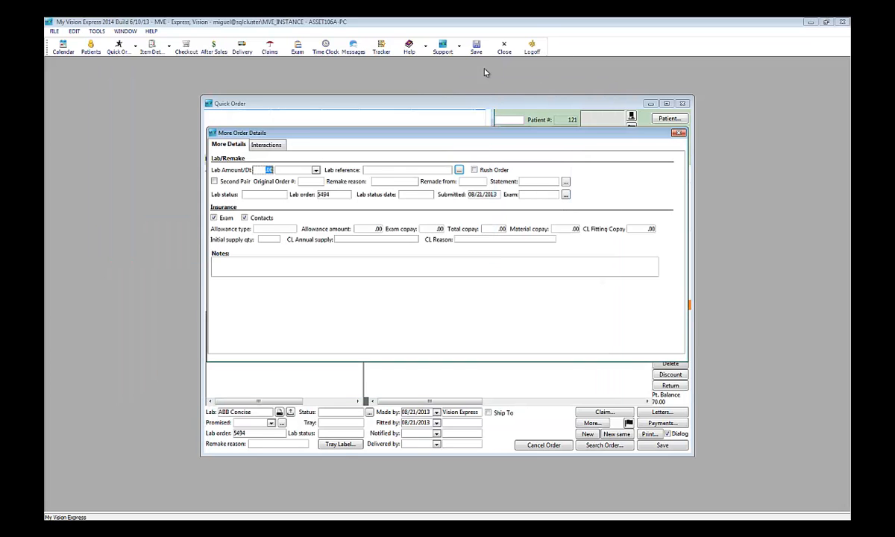
Step: Close the additional order details and the quick order, saving the changes
left_click(679, 132)
left_click(682, 104)
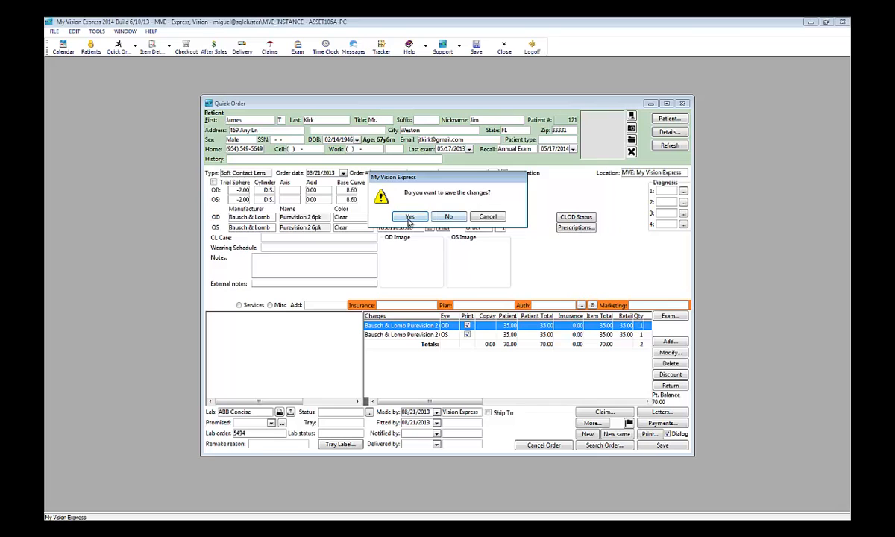
left_click(409, 216)
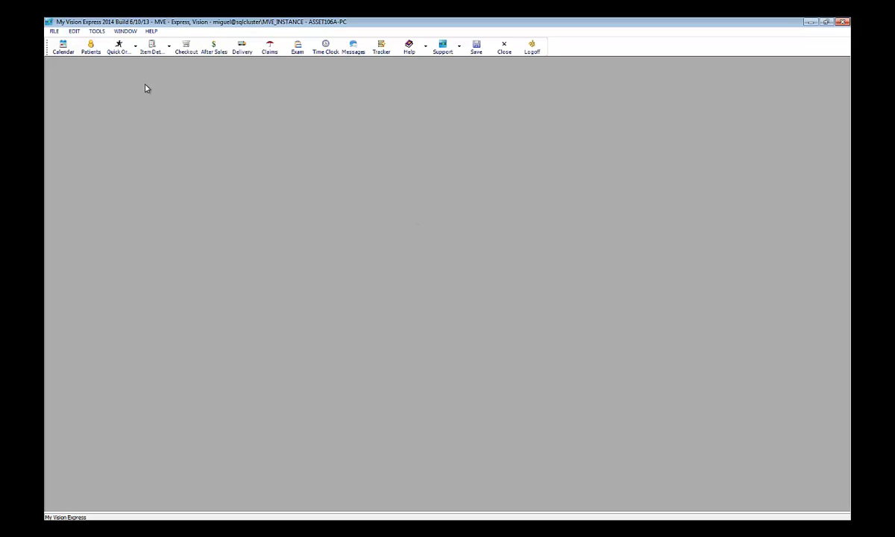
Step: Open inventory purchase orders and choose ABB Concise as the supplier of a new purchase order
left_click(53, 32)
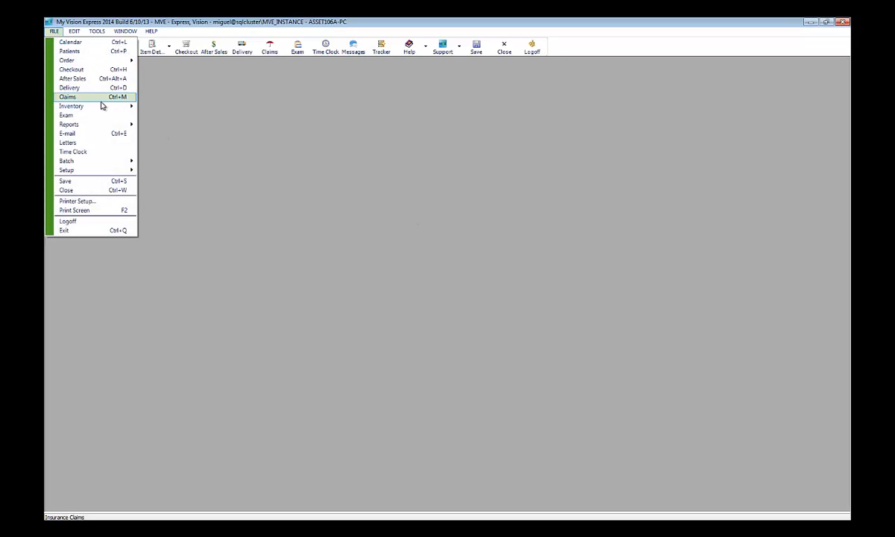
mouse_move(104, 109)
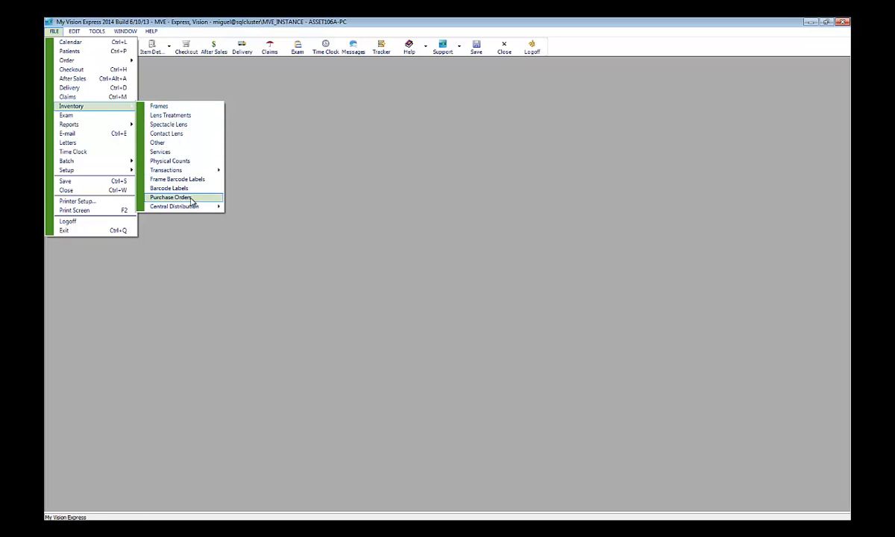
left_click(192, 198)
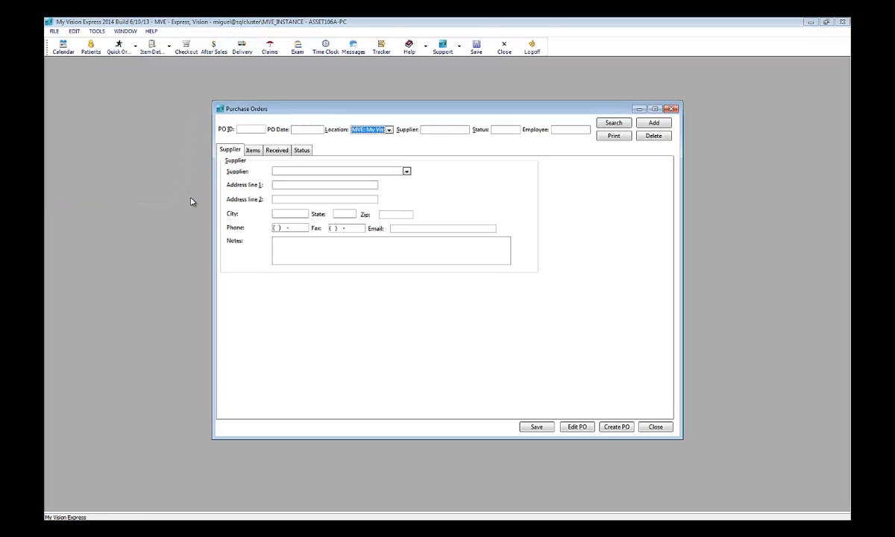
left_click(407, 172)
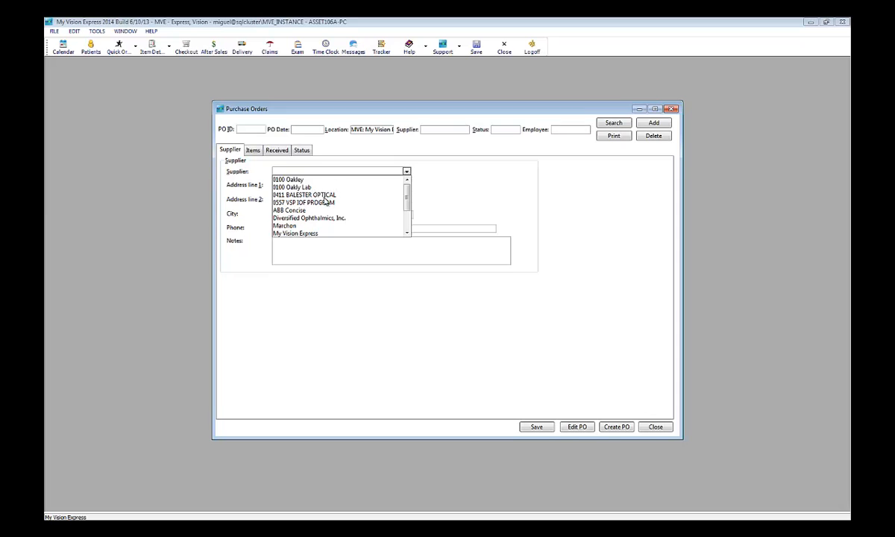
left_click(292, 210)
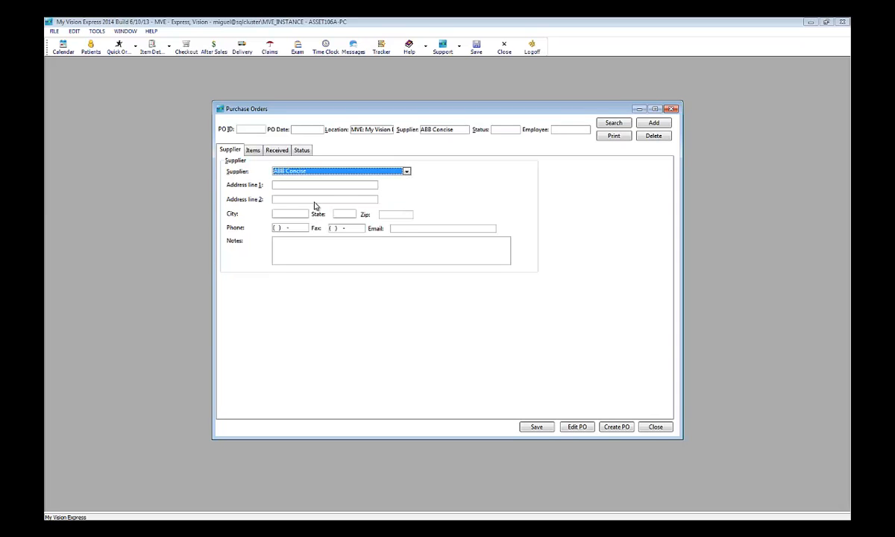
Step: Auto-create the purchase order's items from patient orders in the order date range and review the resulting item lines
left_click(254, 151)
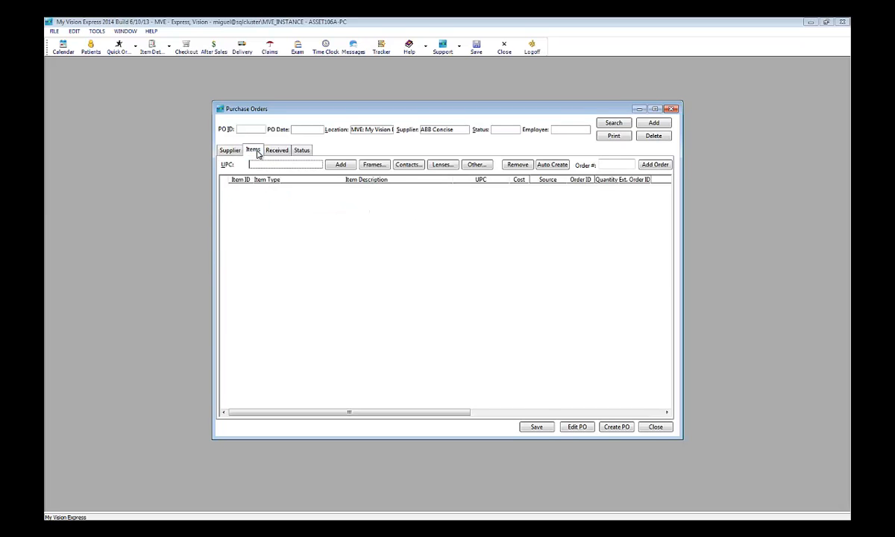
left_click(552, 165)
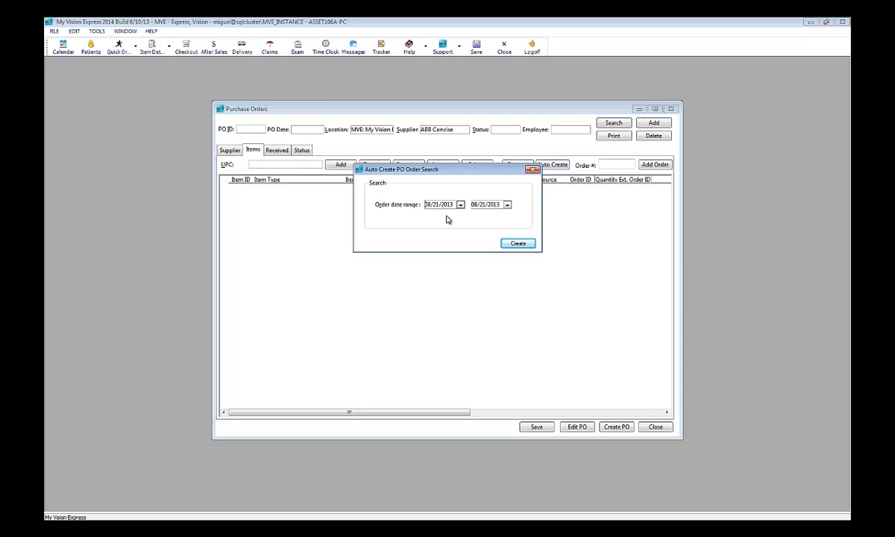
left_click(517, 244)
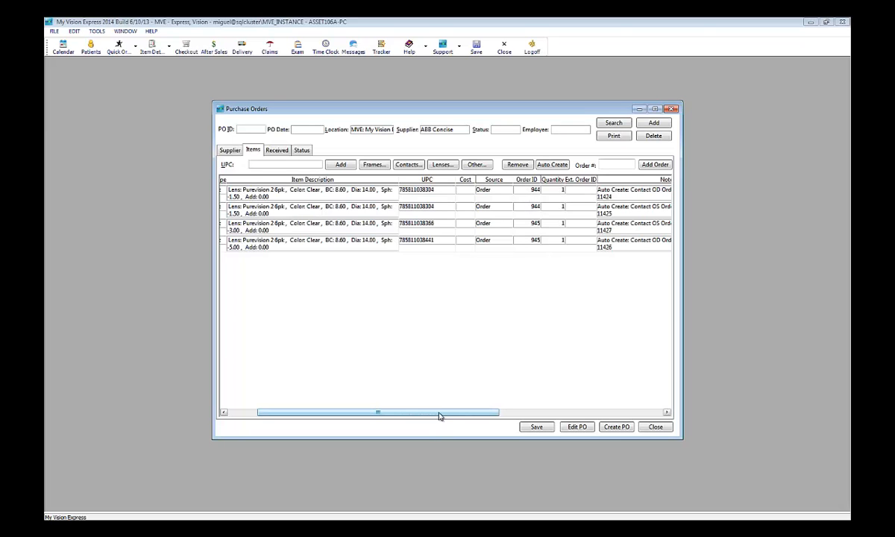
mouse_move(438, 416)
left_mouse_down()
mouse_move(500, 421)
mouse_move(448, 420)
left_mouse_up()
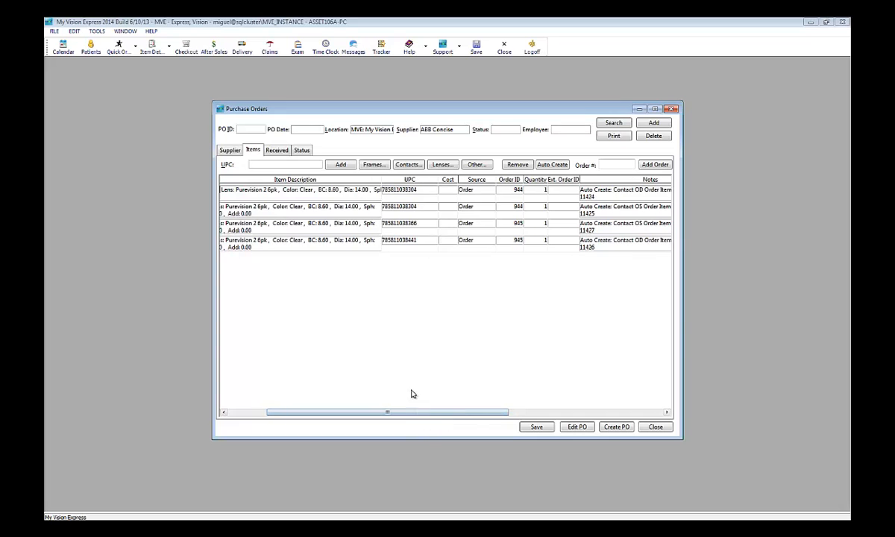
Step: Add a Bausch & Lomb Purevision 2 6pk contact lens with sphere -1.50 and color Clear to the purchase order
left_click(408, 164)
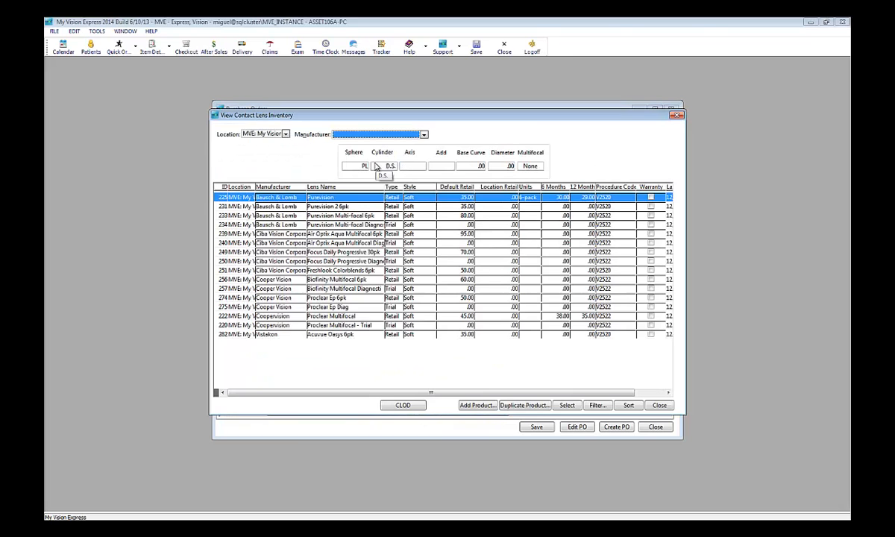
left_click(365, 135)
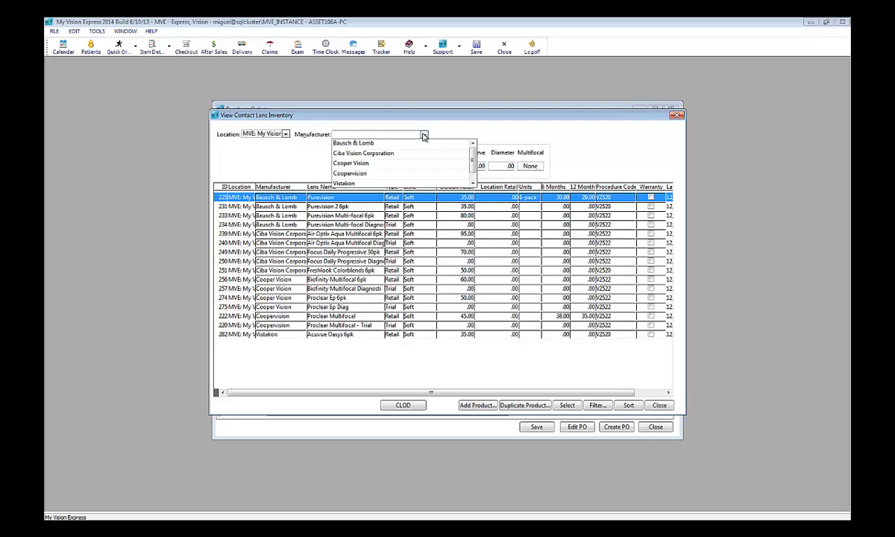
left_click(368, 144)
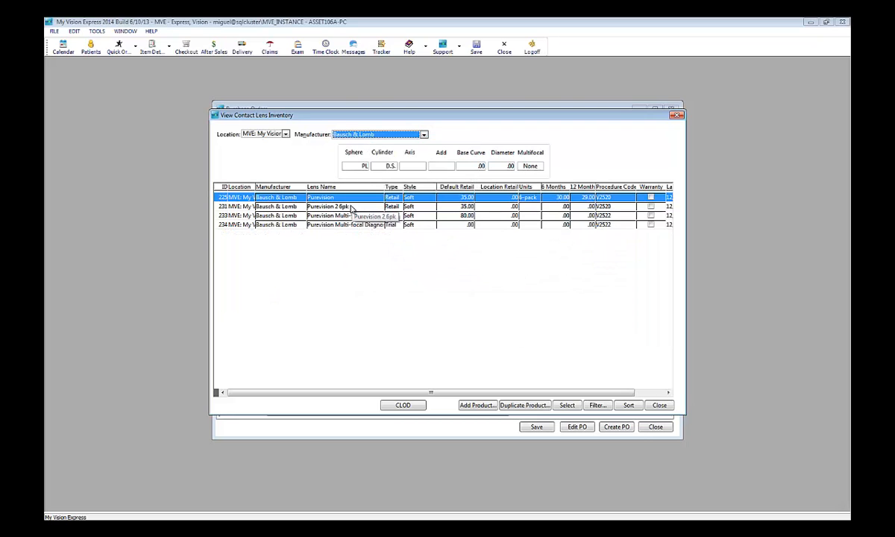
left_click(363, 165)
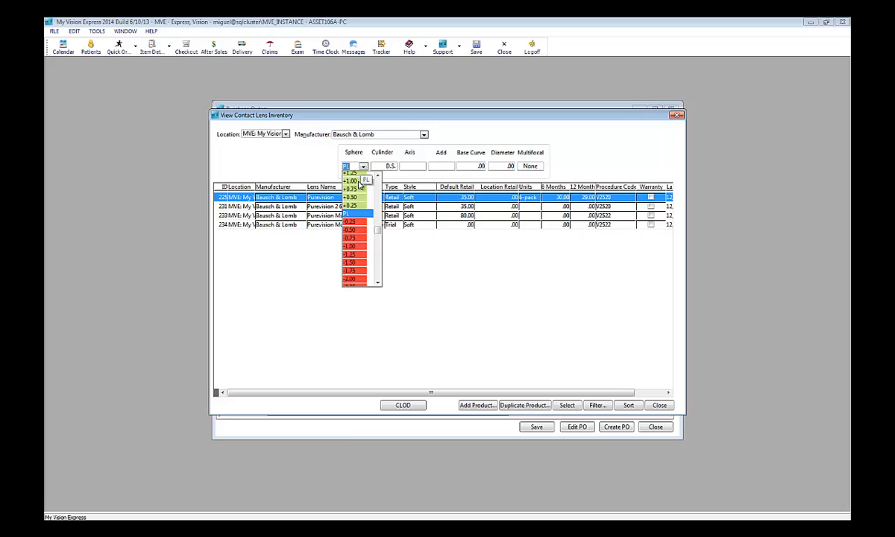
left_click(355, 264)
double_click(356, 208)
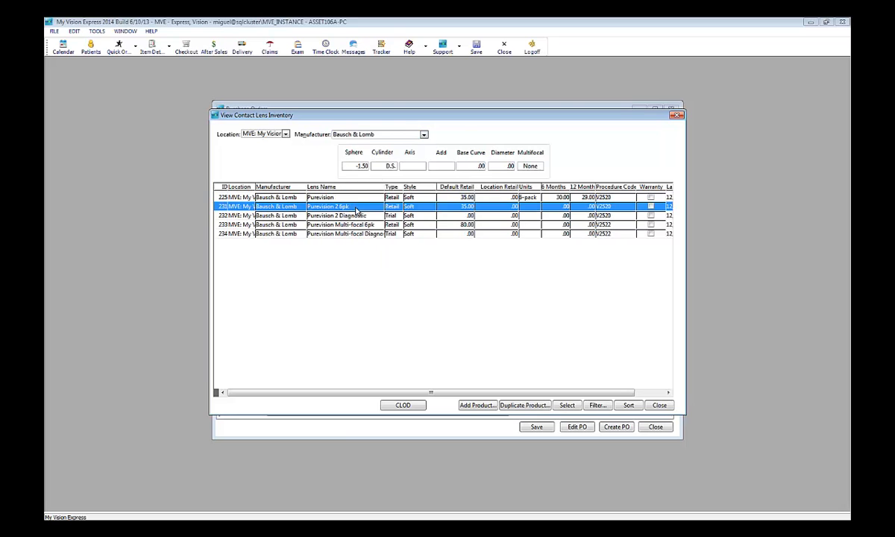
left_click(411, 173)
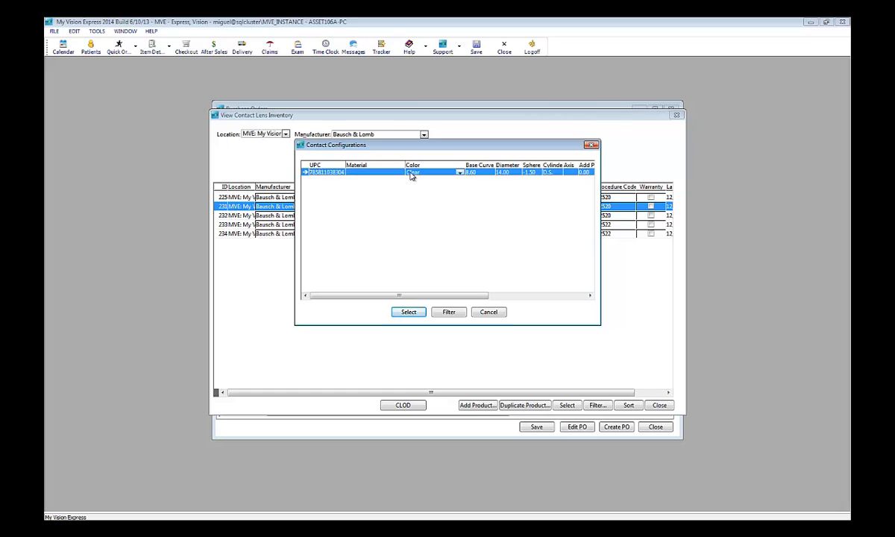
left_click(409, 313)
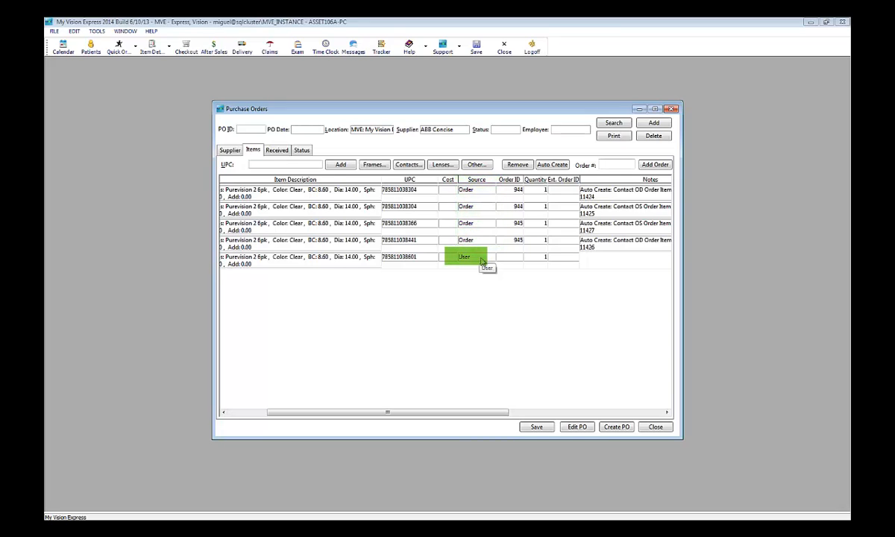
Step: Set the quantity of the manually added Purevision 2 6pk lens to 2 and create the purchase order, saving the changes
double_click(546, 258)
type("2")
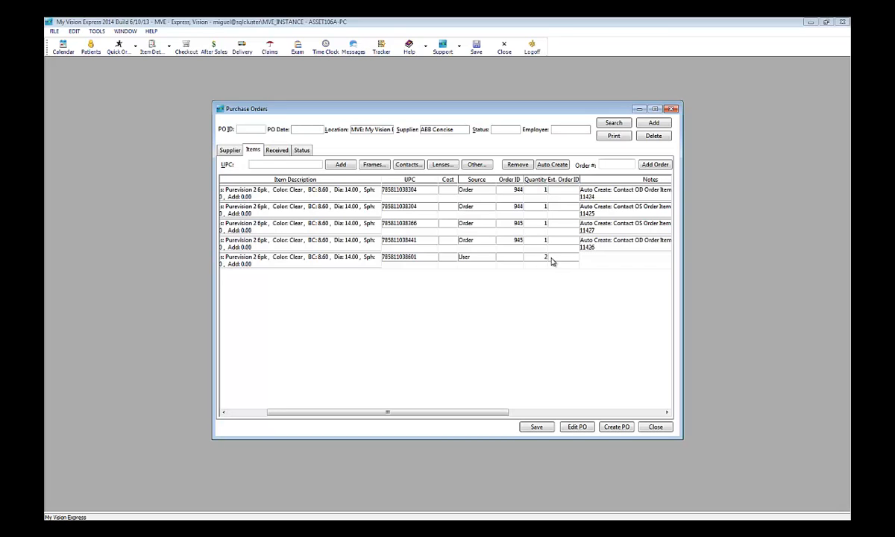
left_click(618, 428)
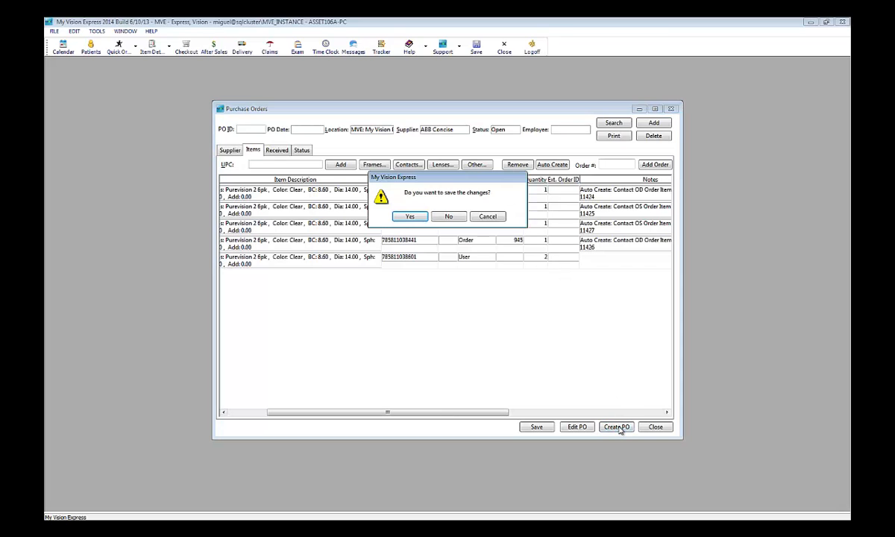
left_click(410, 217)
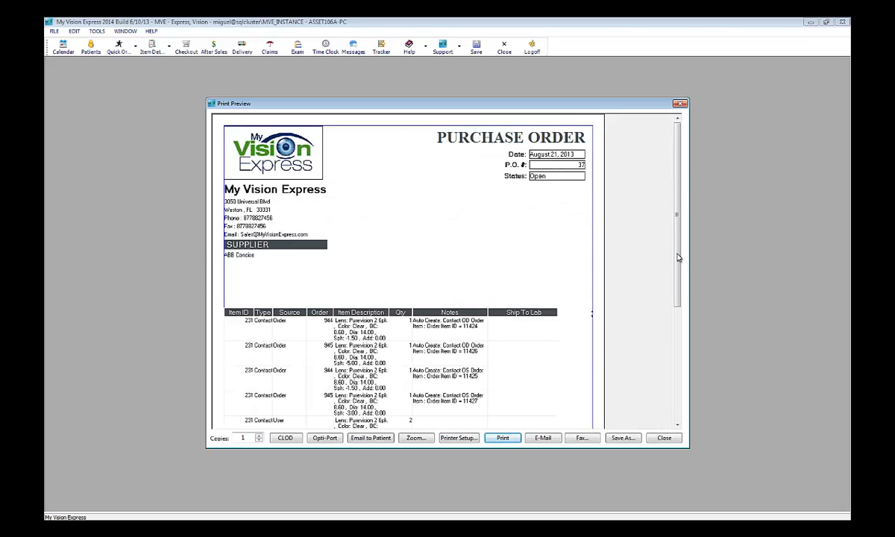
Step: Review the purchase order's item lines in the print preview, submit the order to CLOD and close the preview
left_click_drag(680, 259, 682, 306)
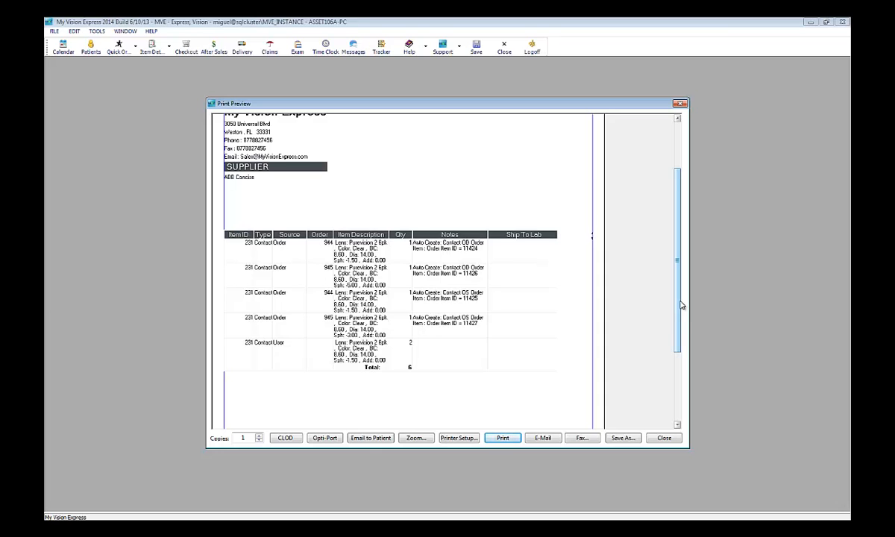
left_click(284, 439)
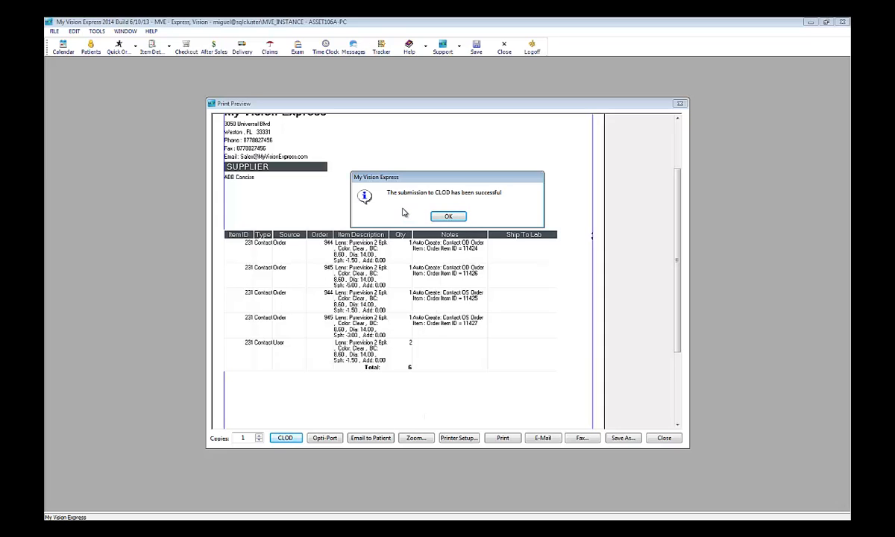
left_click(449, 216)
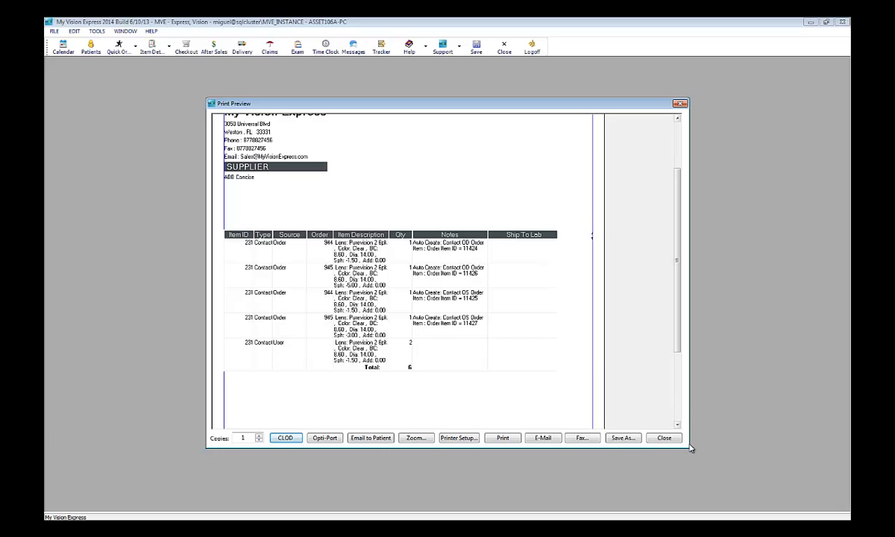
left_click(665, 438)
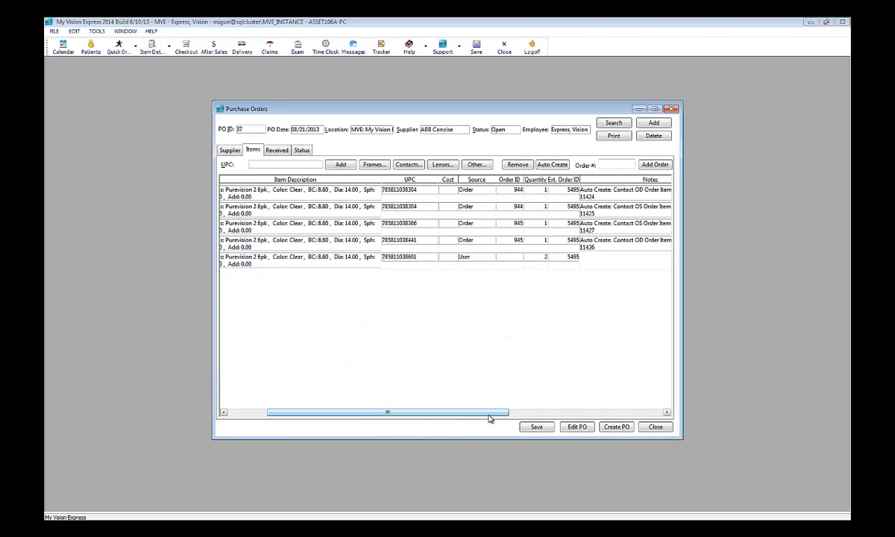
Step: Open the first item's CLOD interface audit and examine the outgoing purchase order request's patient orders, line items and shipping details
left_click_drag(489, 412, 660, 414)
left_click(633, 202)
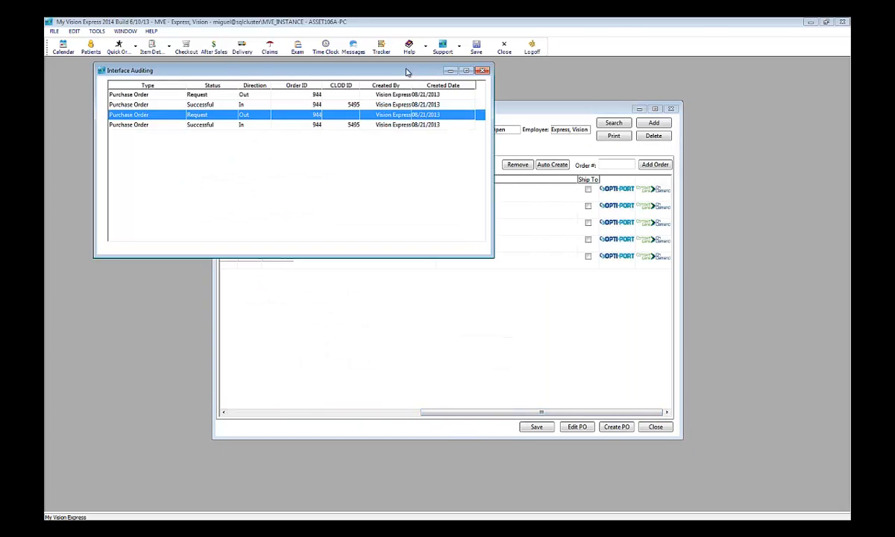
double_click(186, 119)
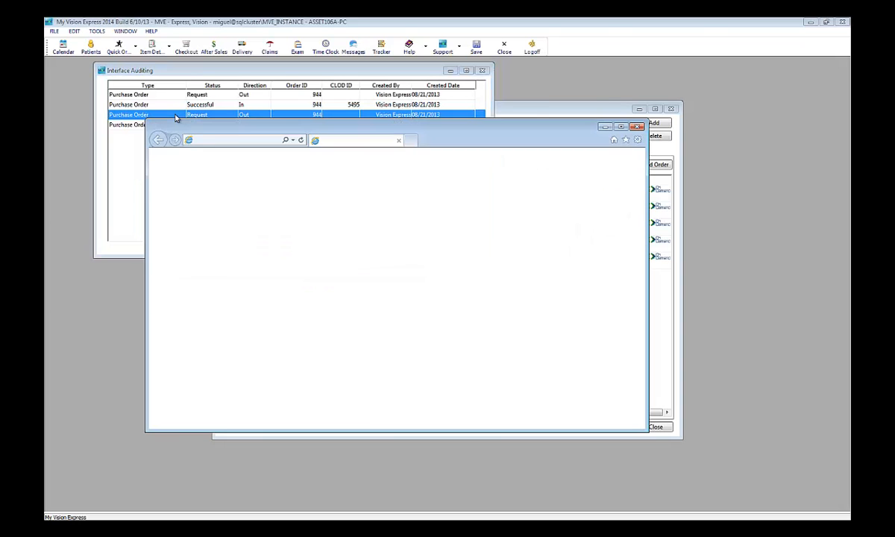
left_click(620, 126)
scroll(544, 166, "down", 5)
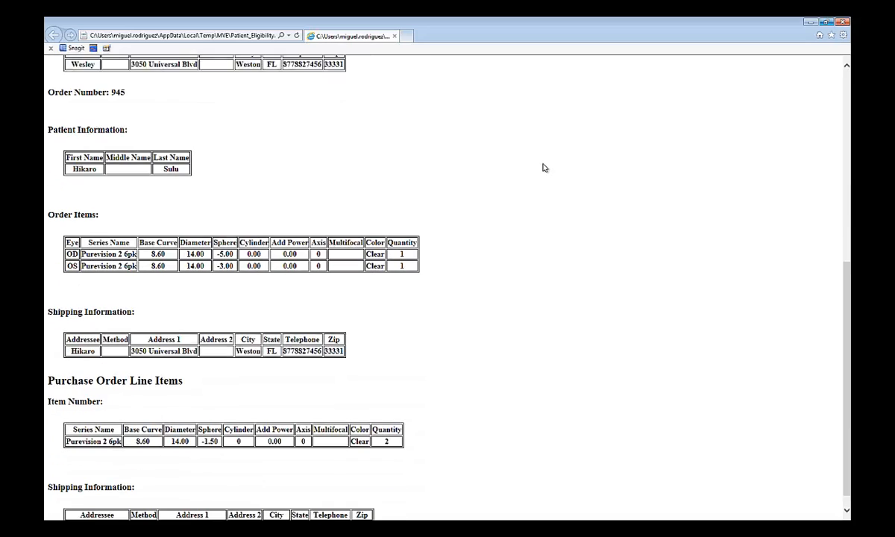
scroll(543, 168, "up", 5)
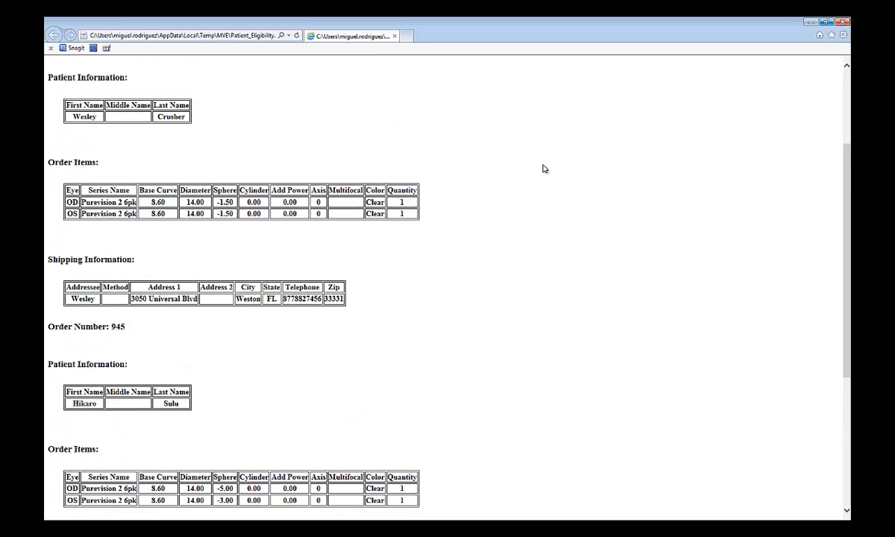
Step: Close the request report, the interface audit and the purchase orders window
left_click(844, 22)
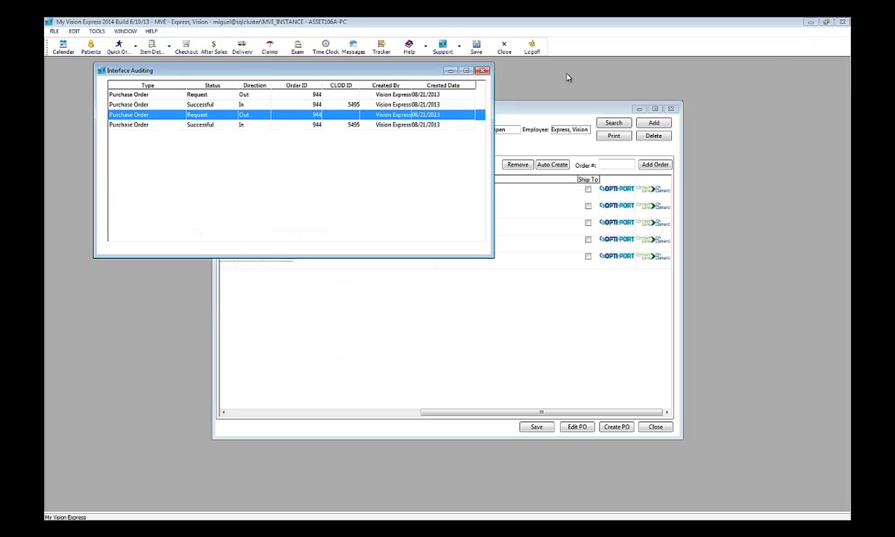
left_click(457, 73)
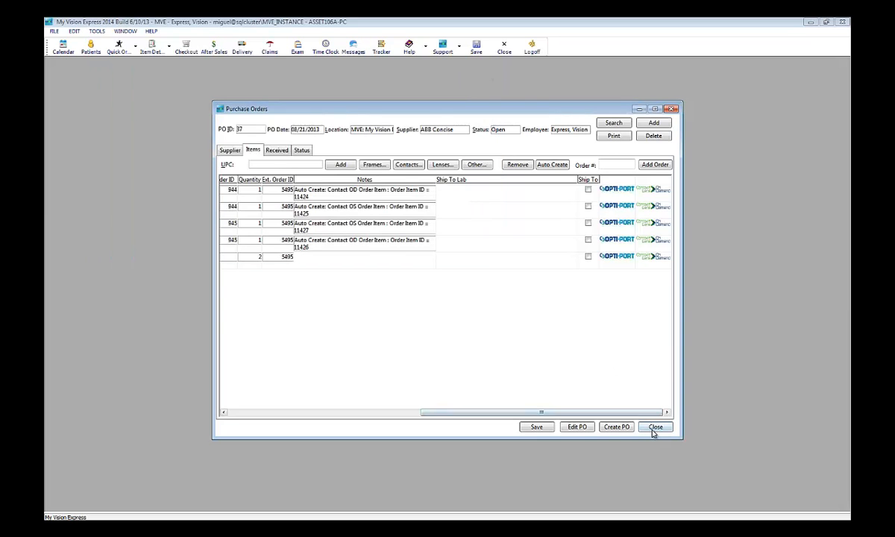
left_click(656, 427)
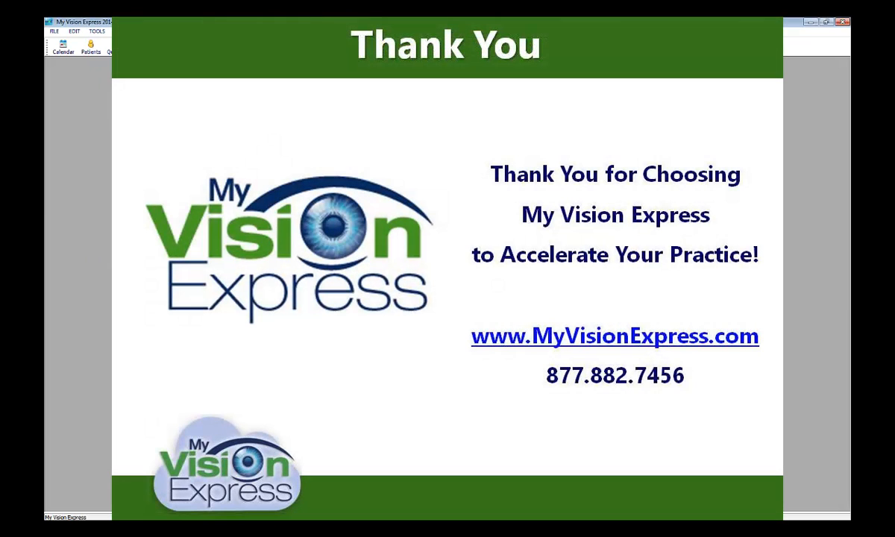